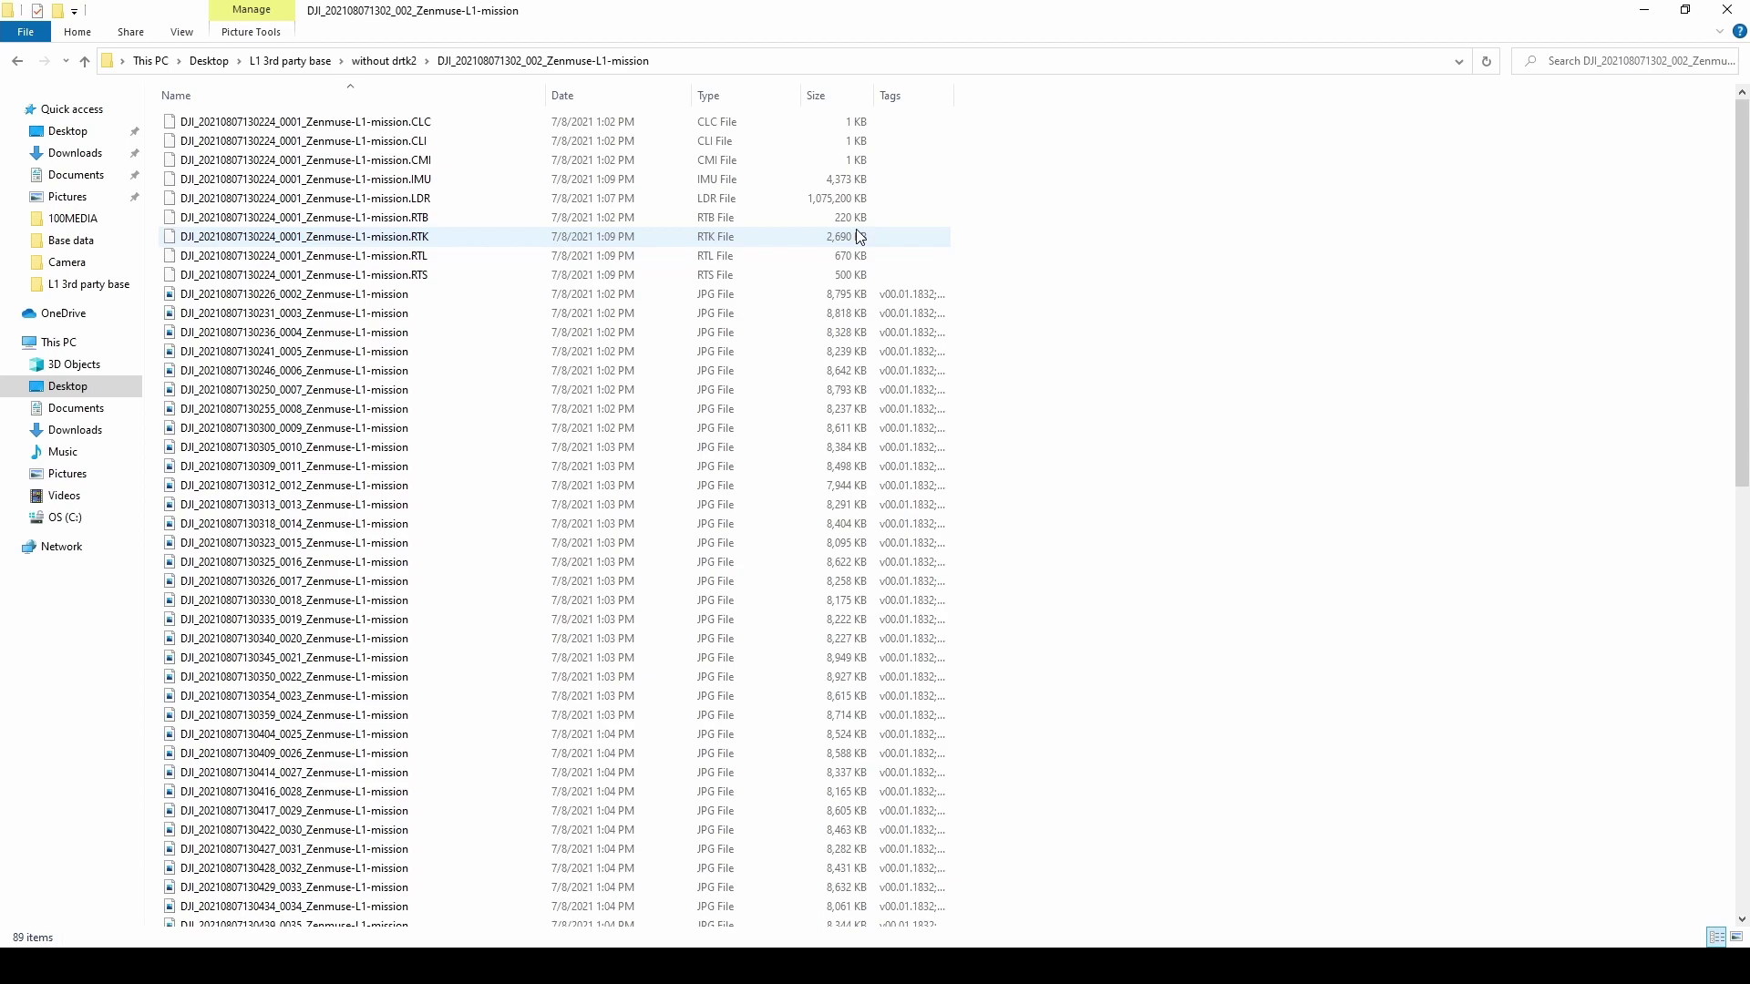
{"action": "left_click", "coordinate": [390, 61]}
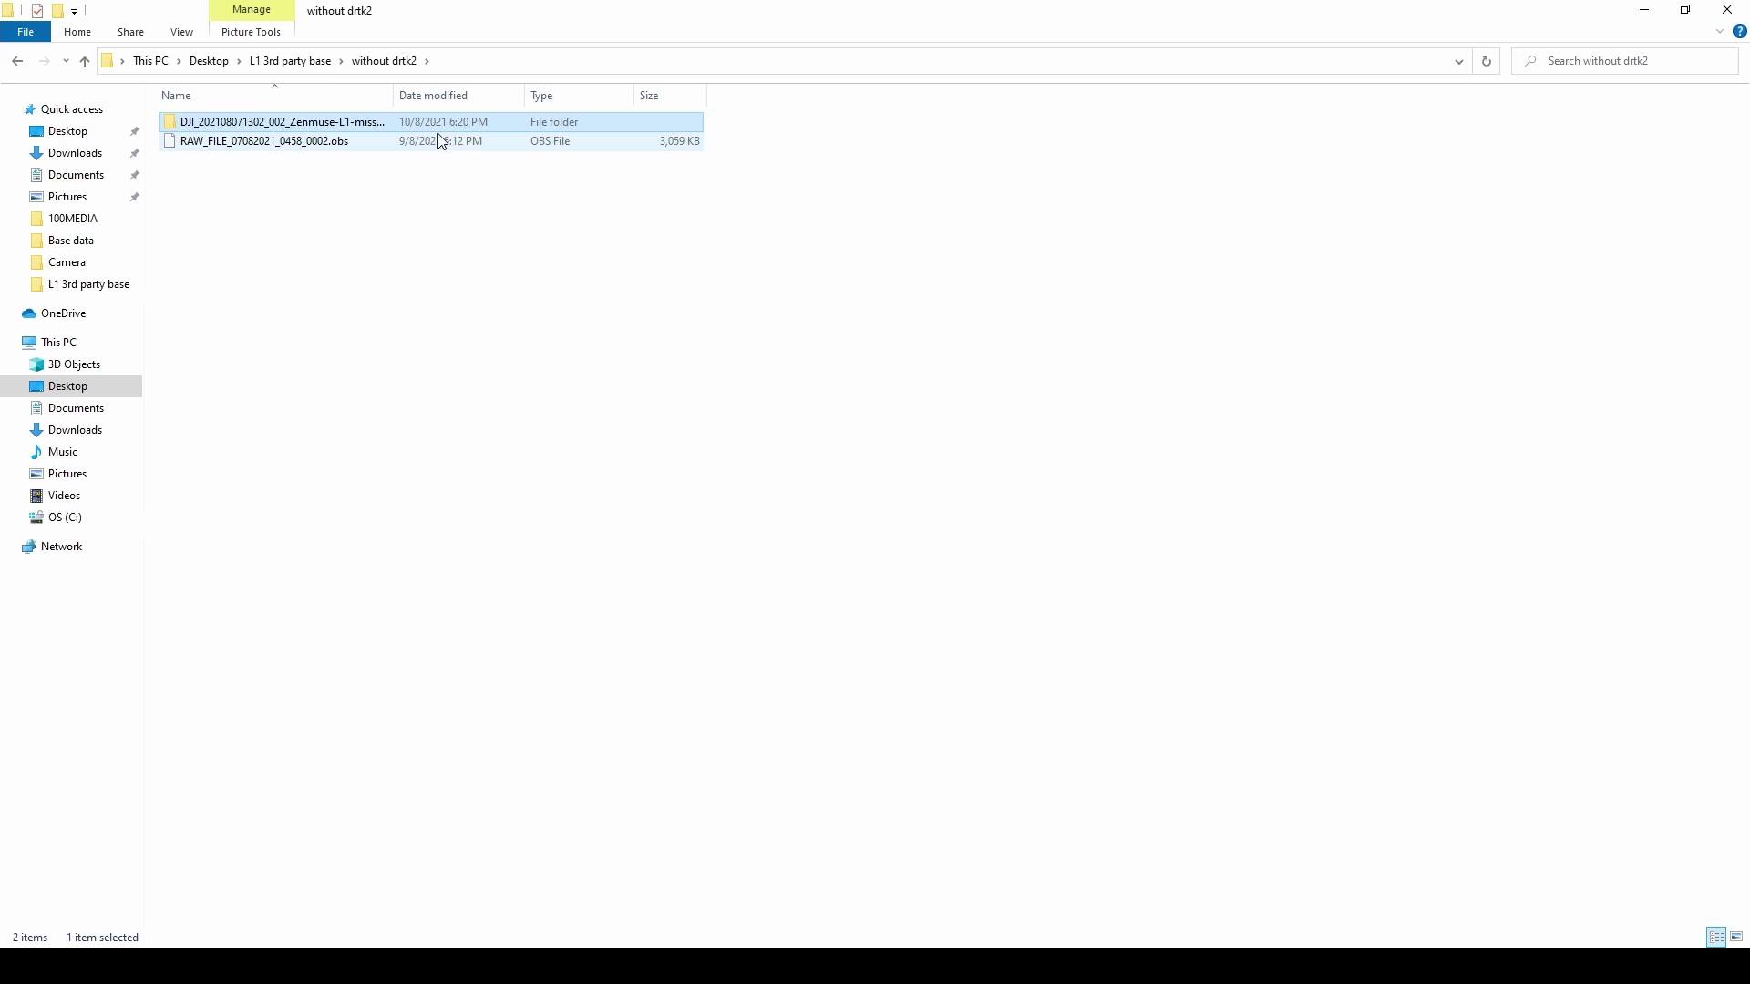
{"action": "left_click", "coordinate": [229, 149]}
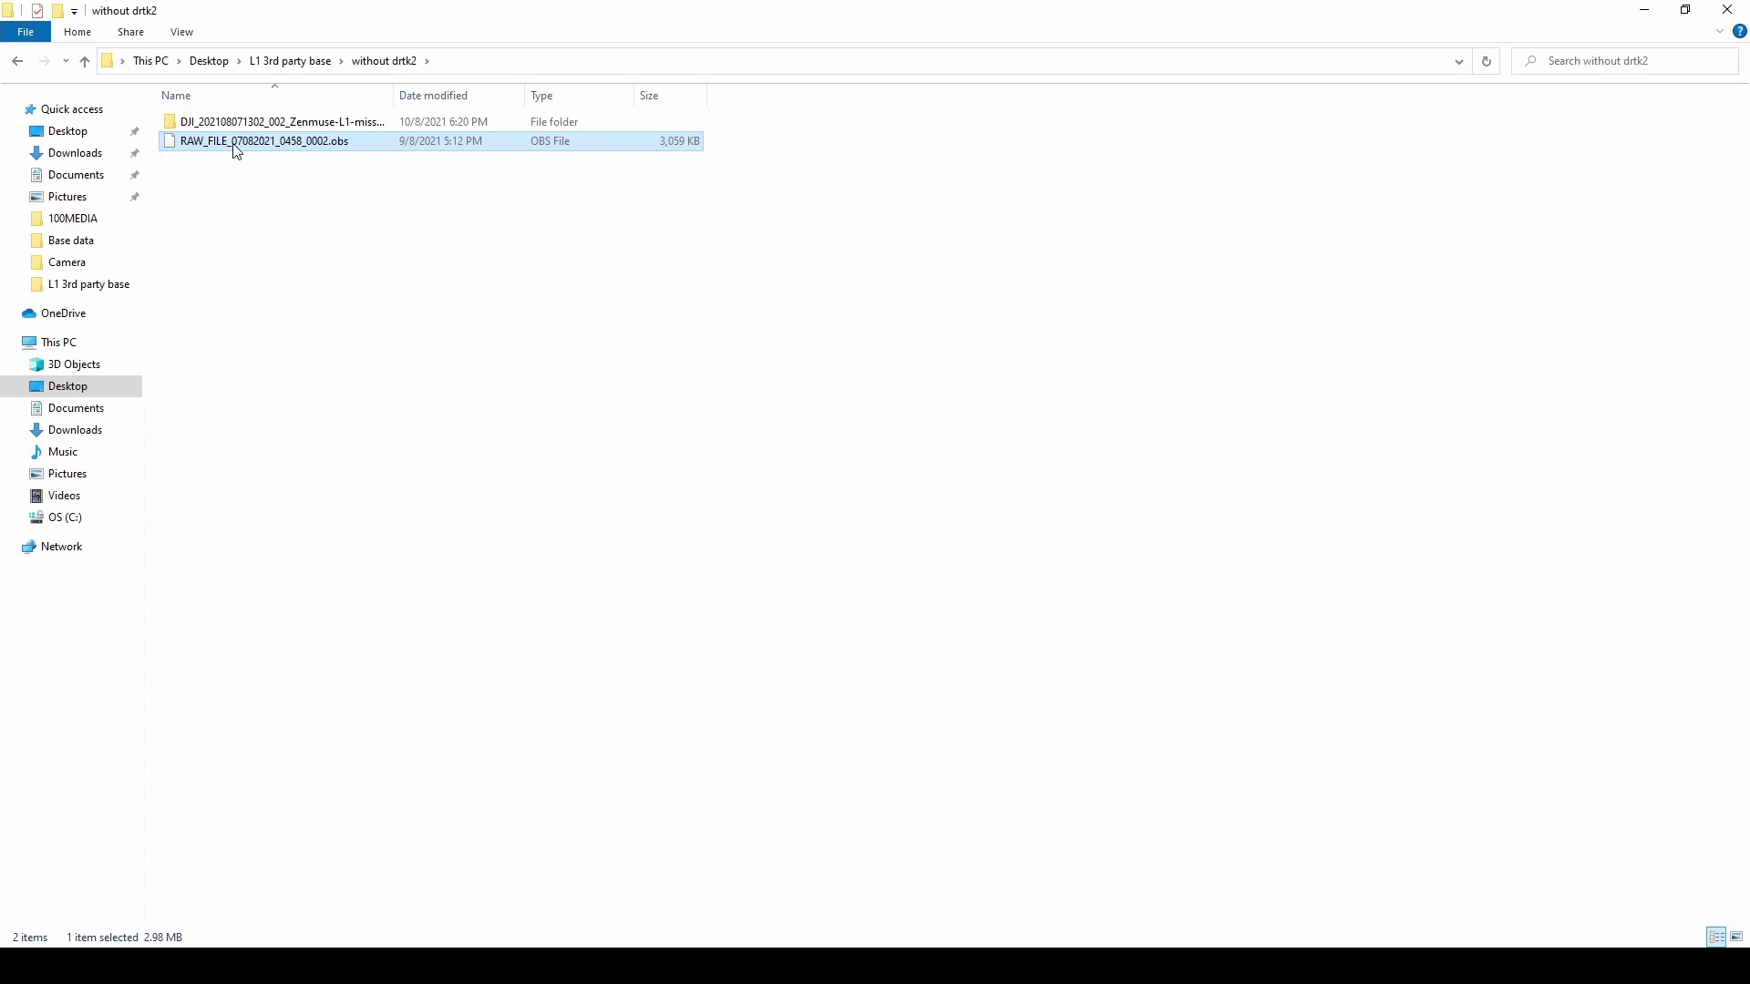
{"action": "left_click", "coordinate": [254, 131], "text": "ctrl"}
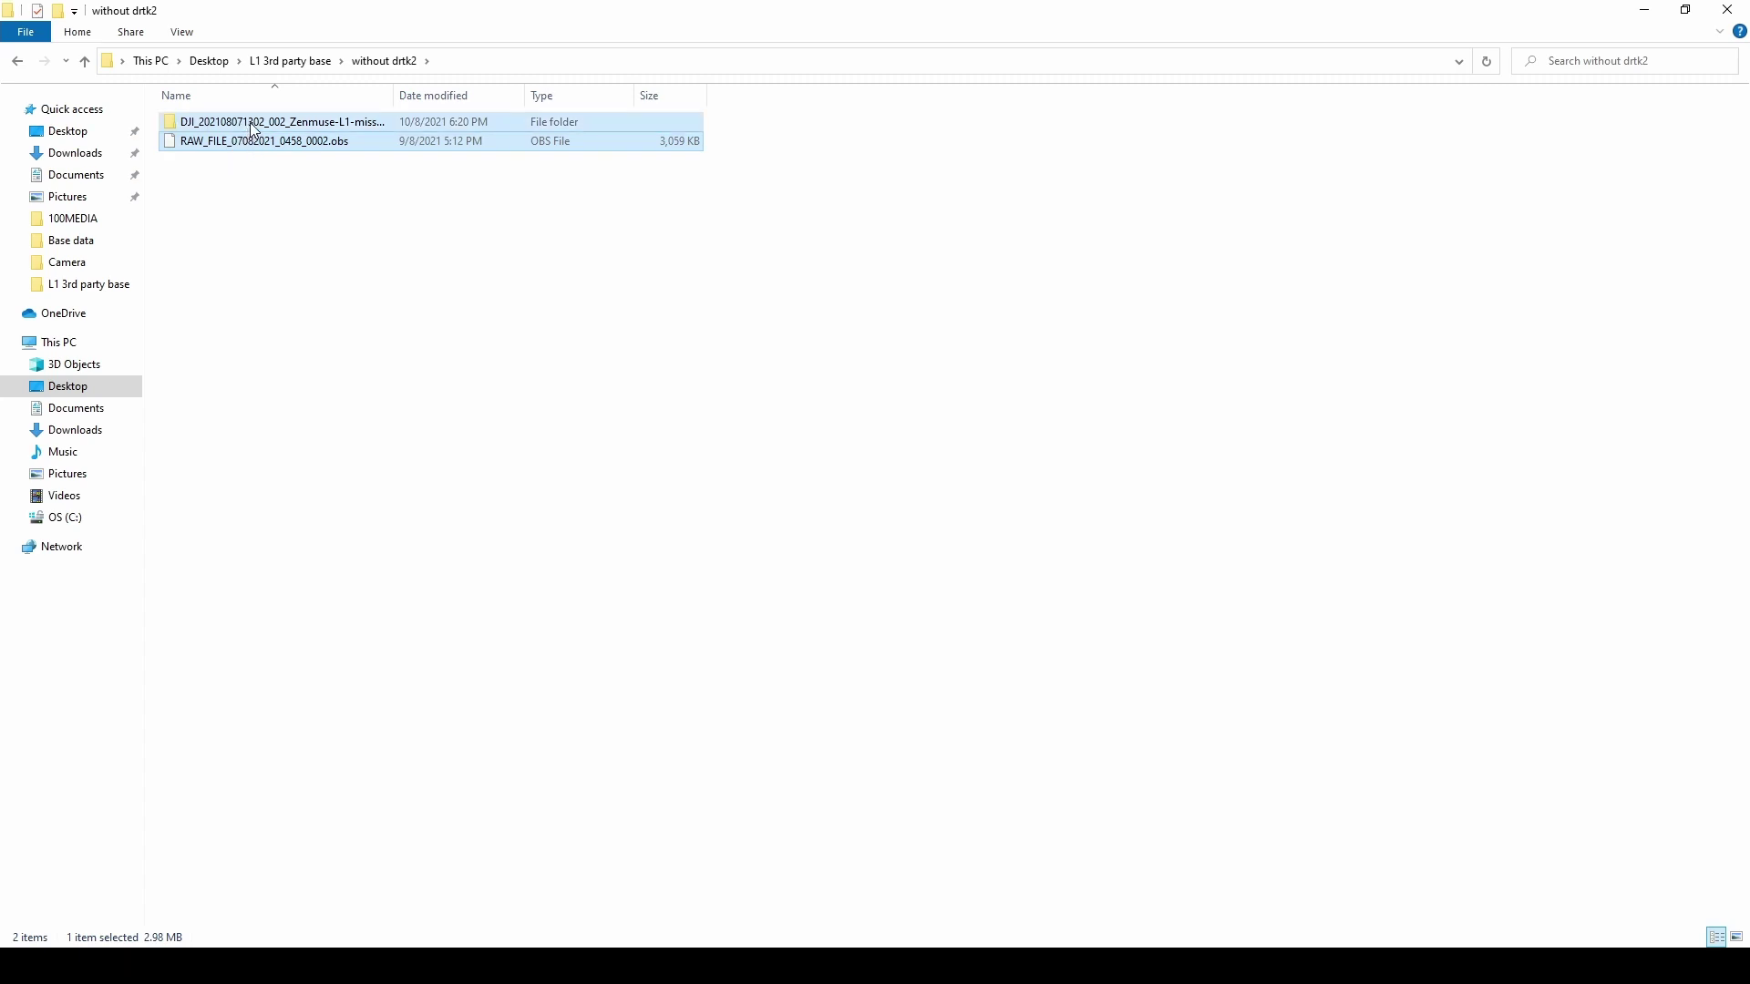
{"action": "double_click", "coordinate": [254, 123]}
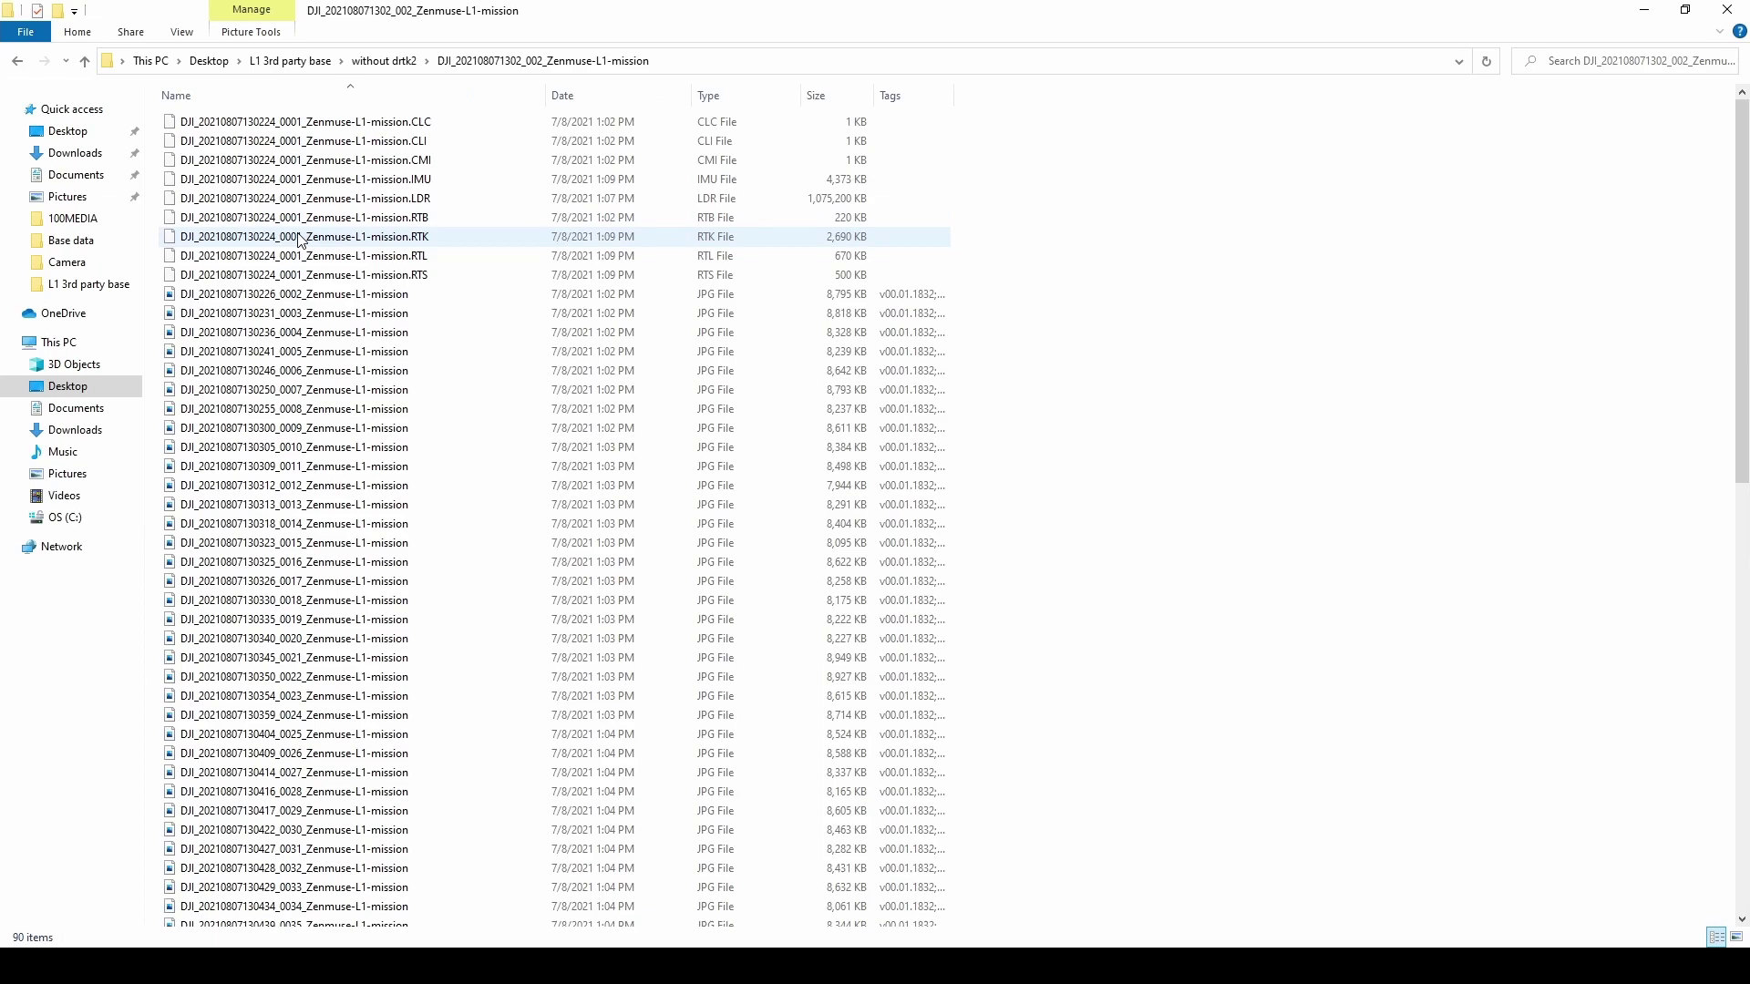
{"action": "scroll", "coordinate": [301, 456], "scroll_direction": "down", "scroll_amount": 13}
{"action": "left_click", "coordinate": [301, 599]}
{"action": "scroll", "coordinate": [301, 547], "scroll_direction": "up", "scroll_amount": 13}
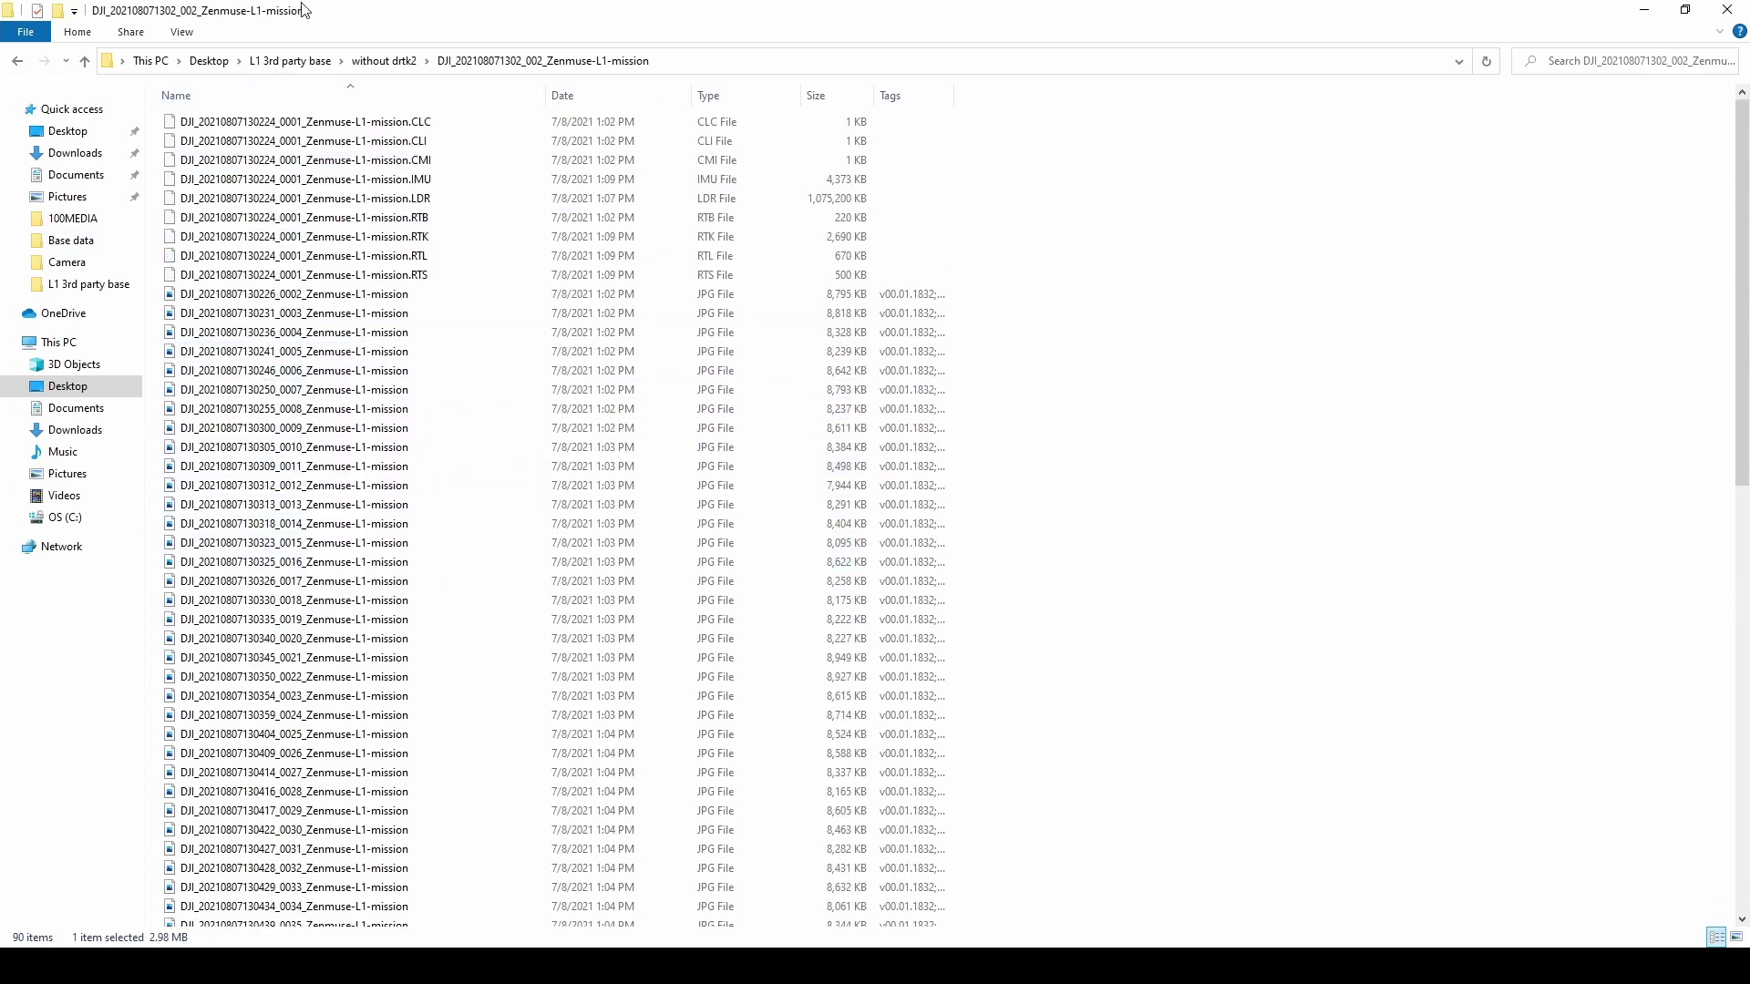
{"action": "left_click", "coordinate": [278, 162]}
{"action": "left_click", "coordinate": [277, 160]}
{"action": "key", "text": "ctrl+c"}
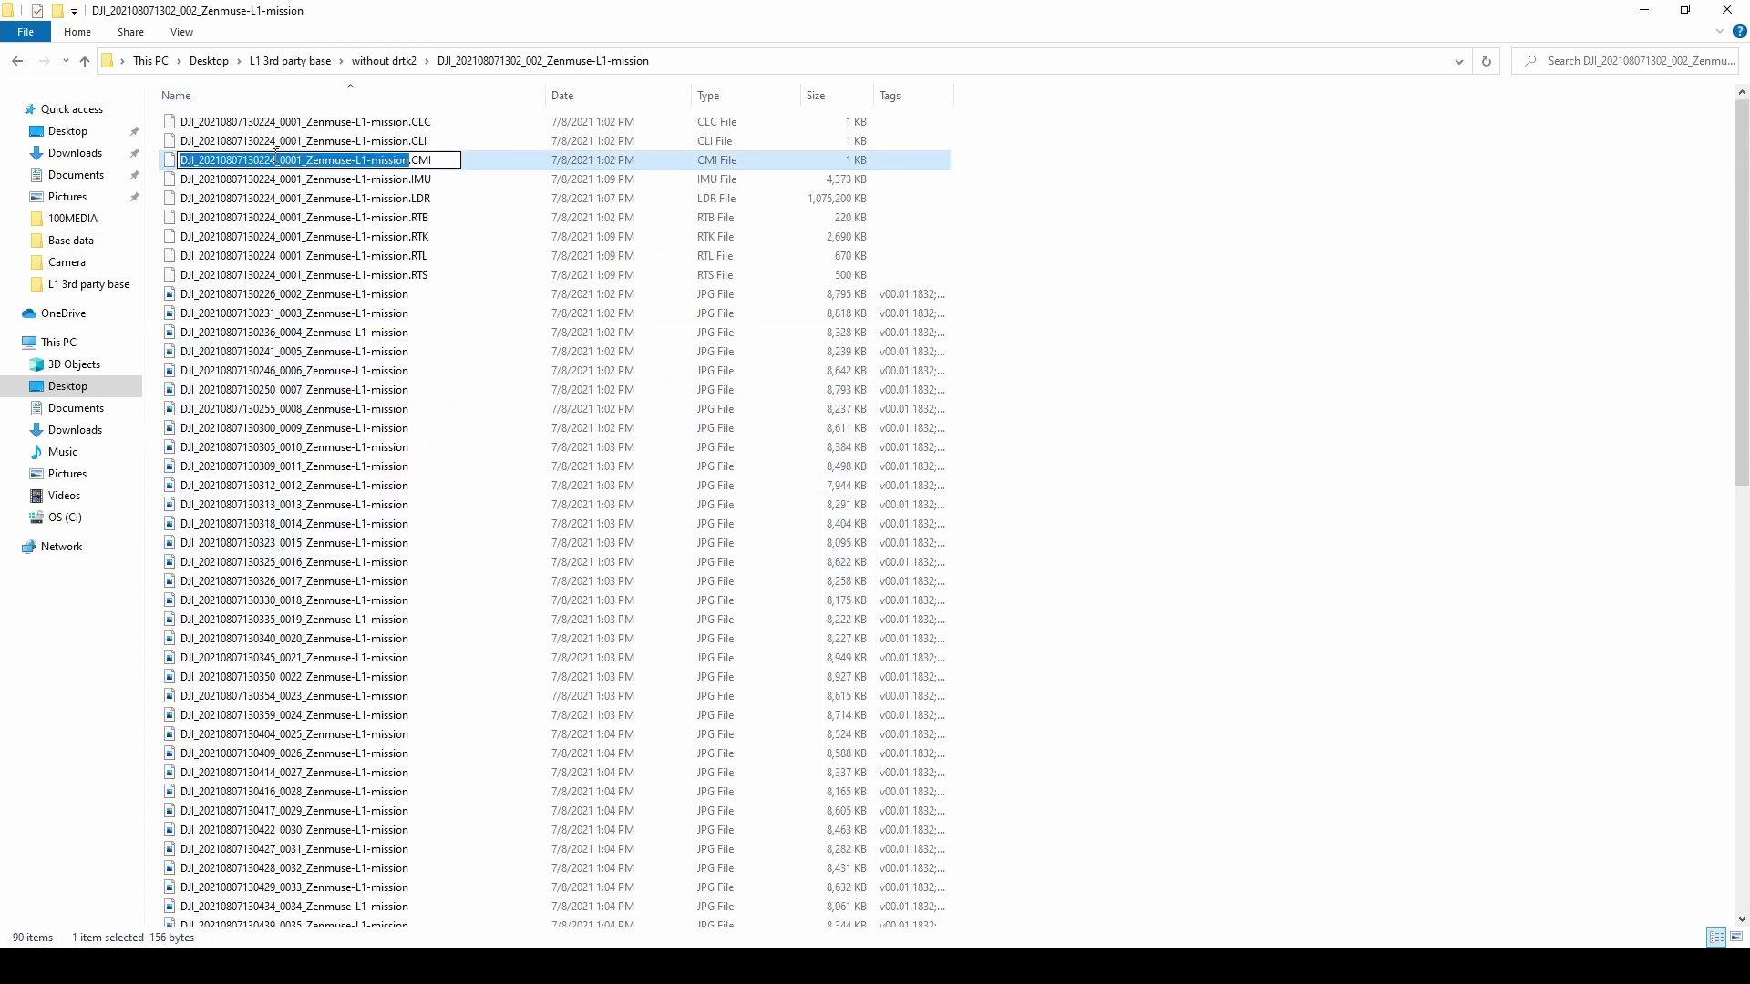
{"action": "scroll", "coordinate": [276, 364], "scroll_direction": "down", "scroll_amount": 15}
{"action": "left_click", "coordinate": [245, 916]}
{"action": "left_click", "coordinate": [244, 914]}
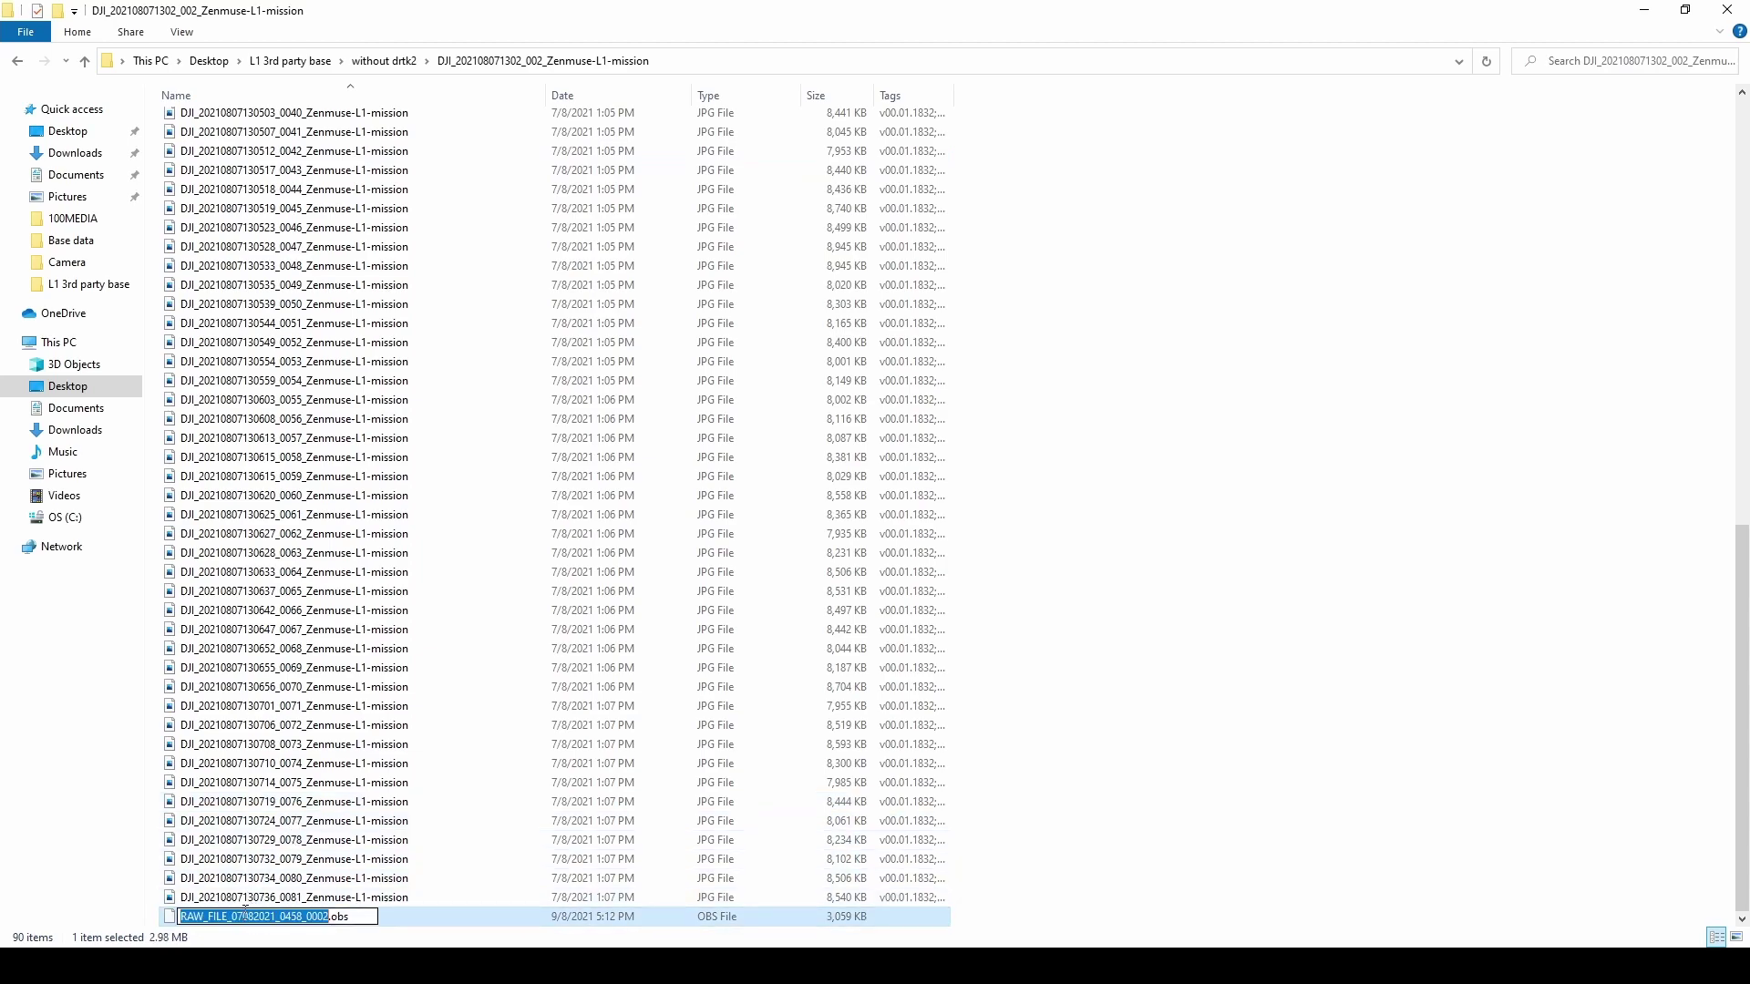
{"action": "key", "text": "ctrl+v"}
{"action": "left_click", "coordinate": [1136, 593]}
{"action": "scroll", "coordinate": [1139, 595], "scroll_direction": "up", "scroll_amount": 15}
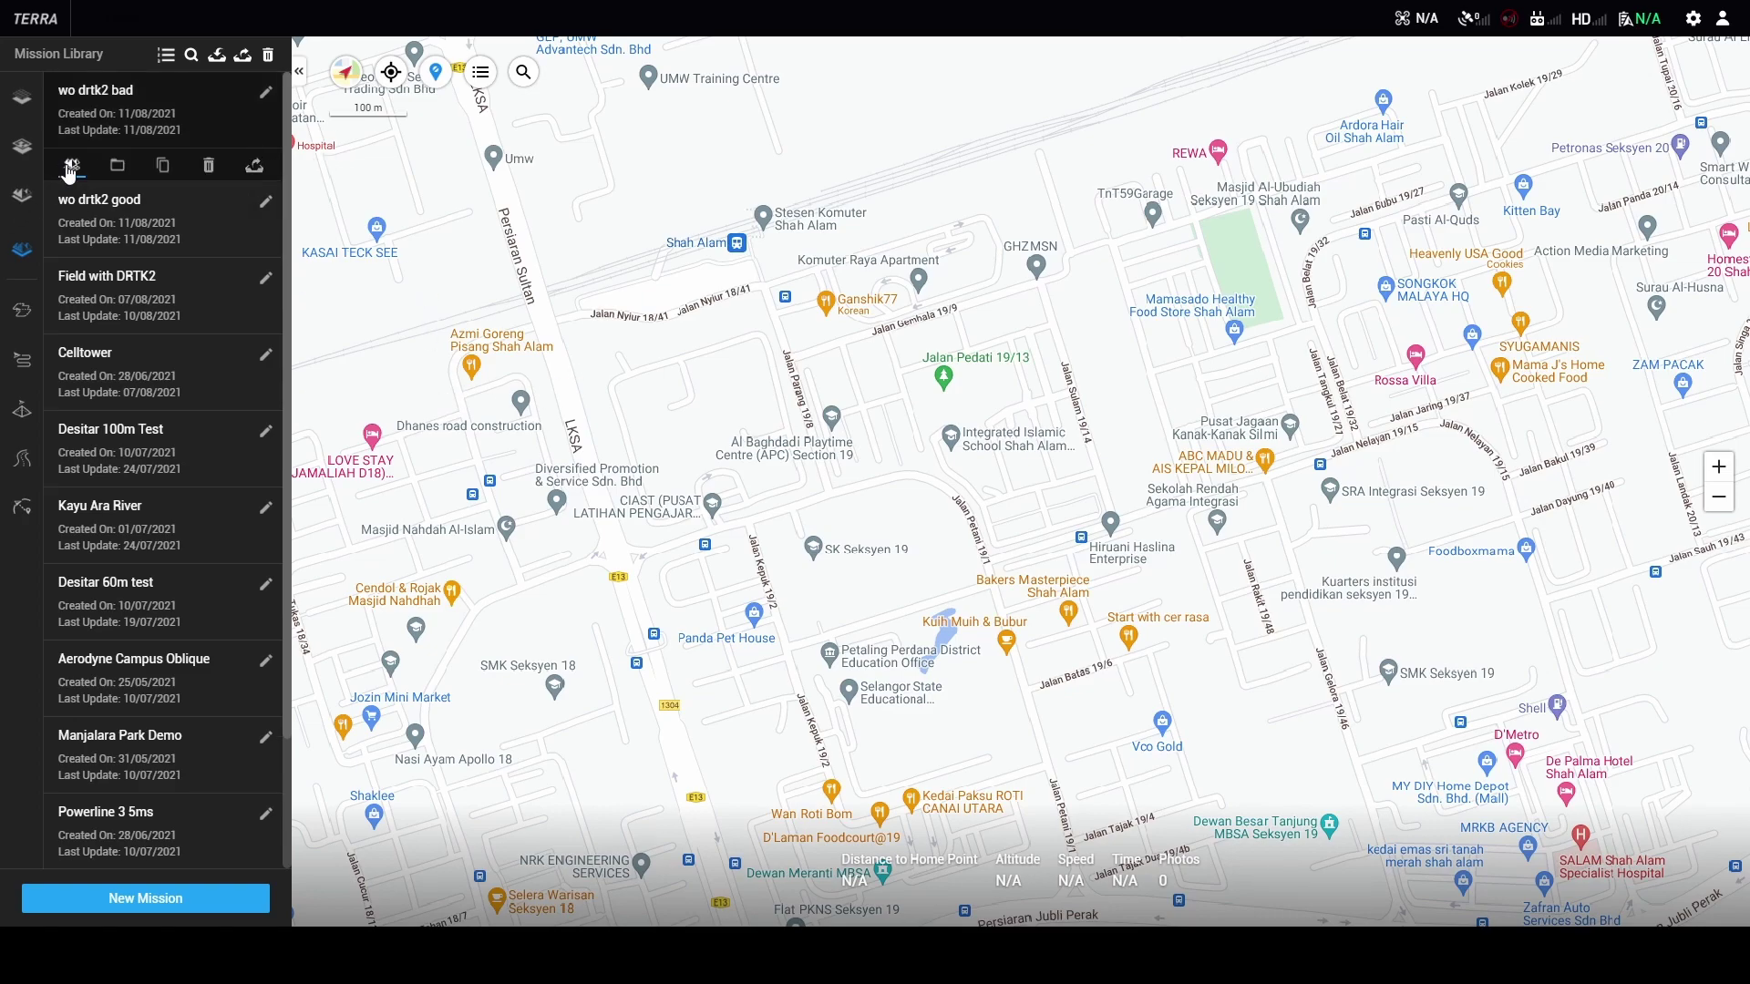
Switch to DJI Terra and try to process the LiDAR point cloud of the "wo drtk2 bad" mission.
{"action": "left_click", "coordinate": [64, 167]}
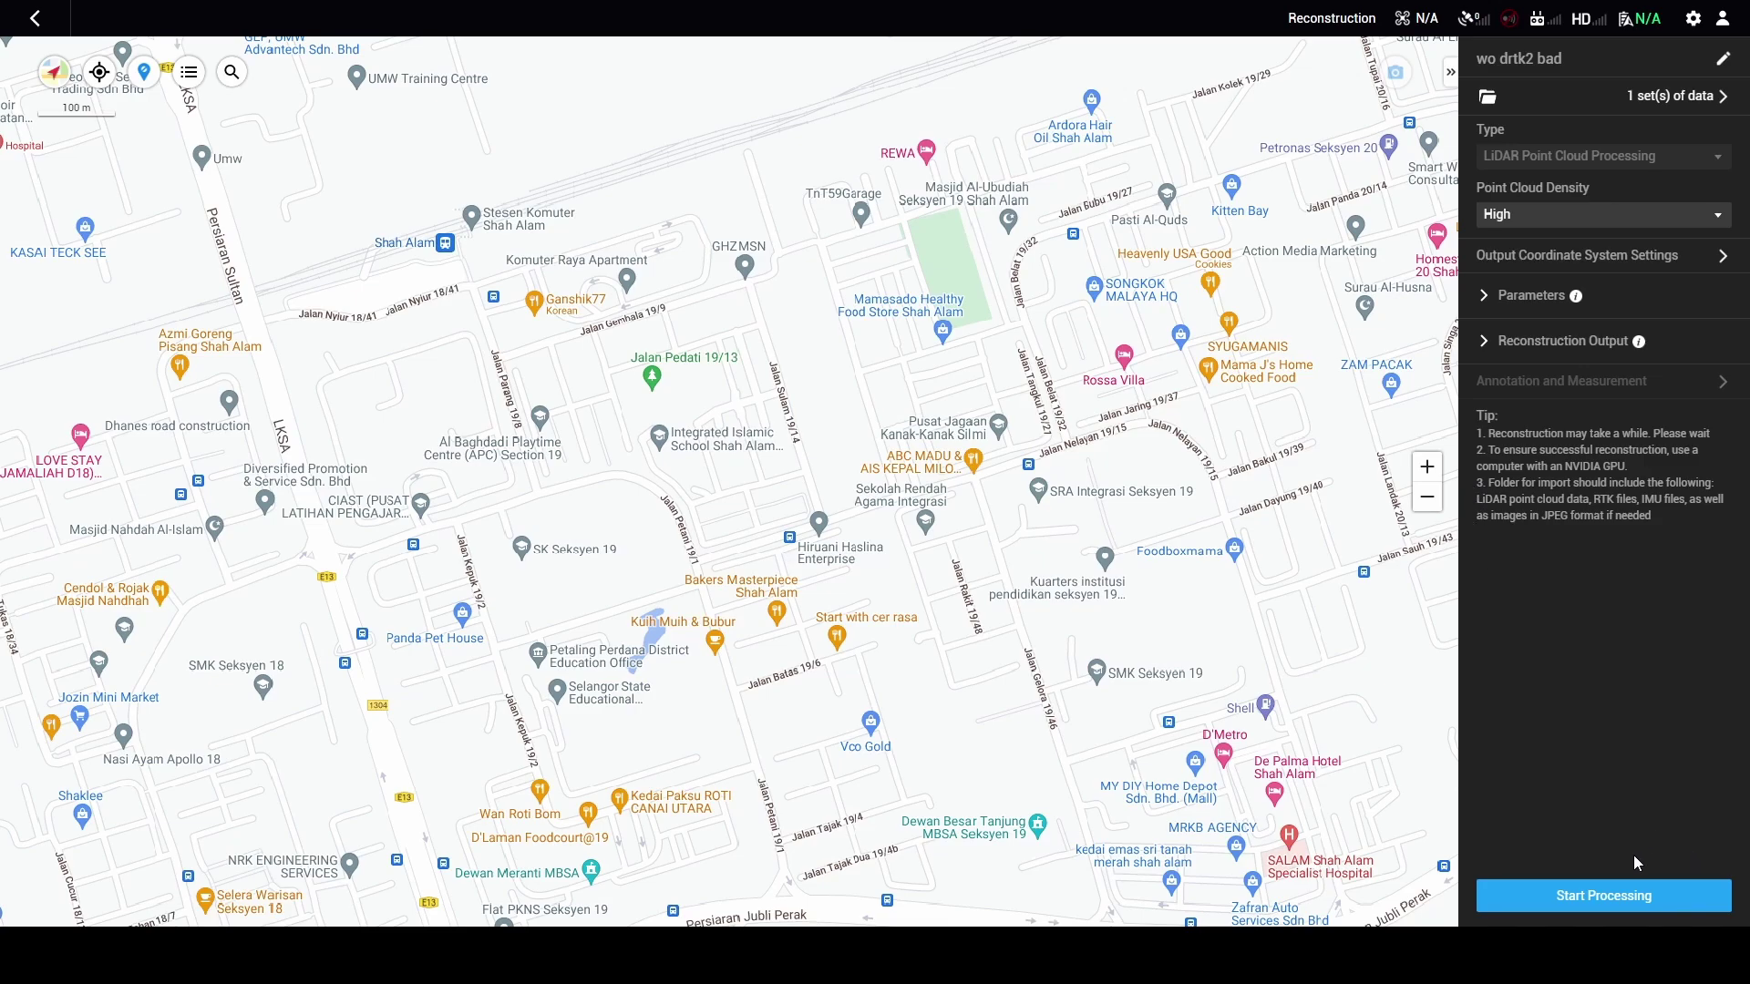
{"action": "left_click", "coordinate": [1640, 895]}
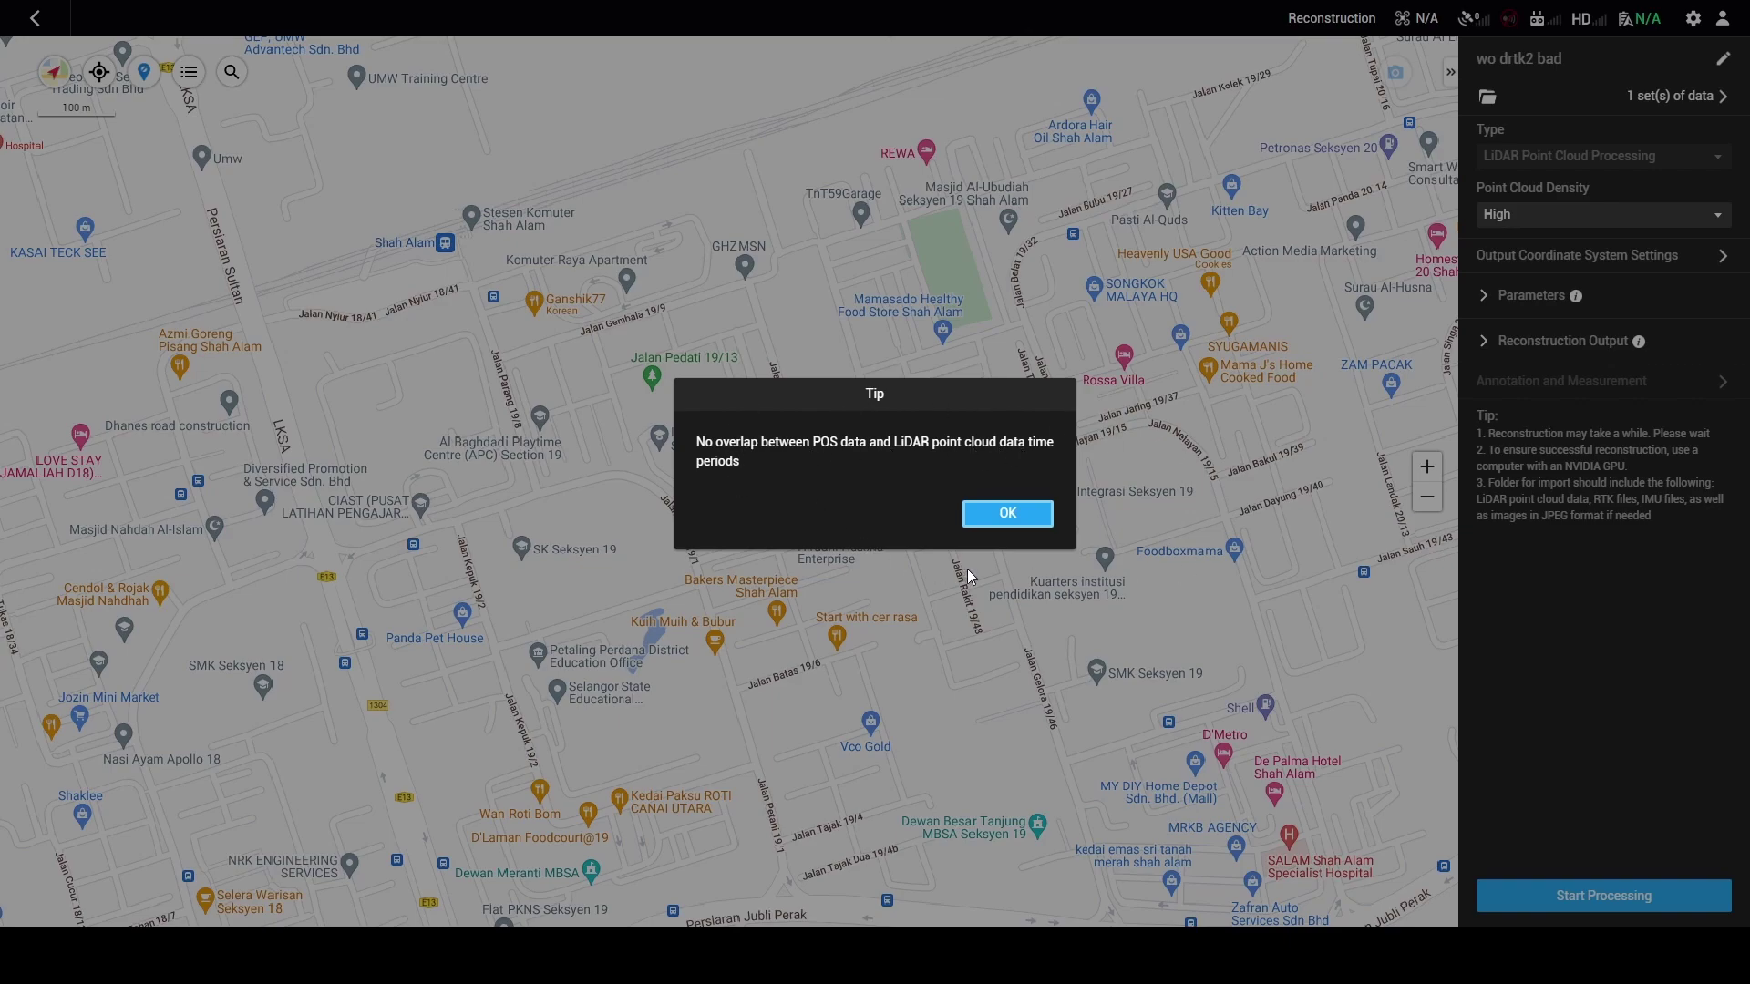
{"action": "left_click", "coordinate": [1036, 521]}
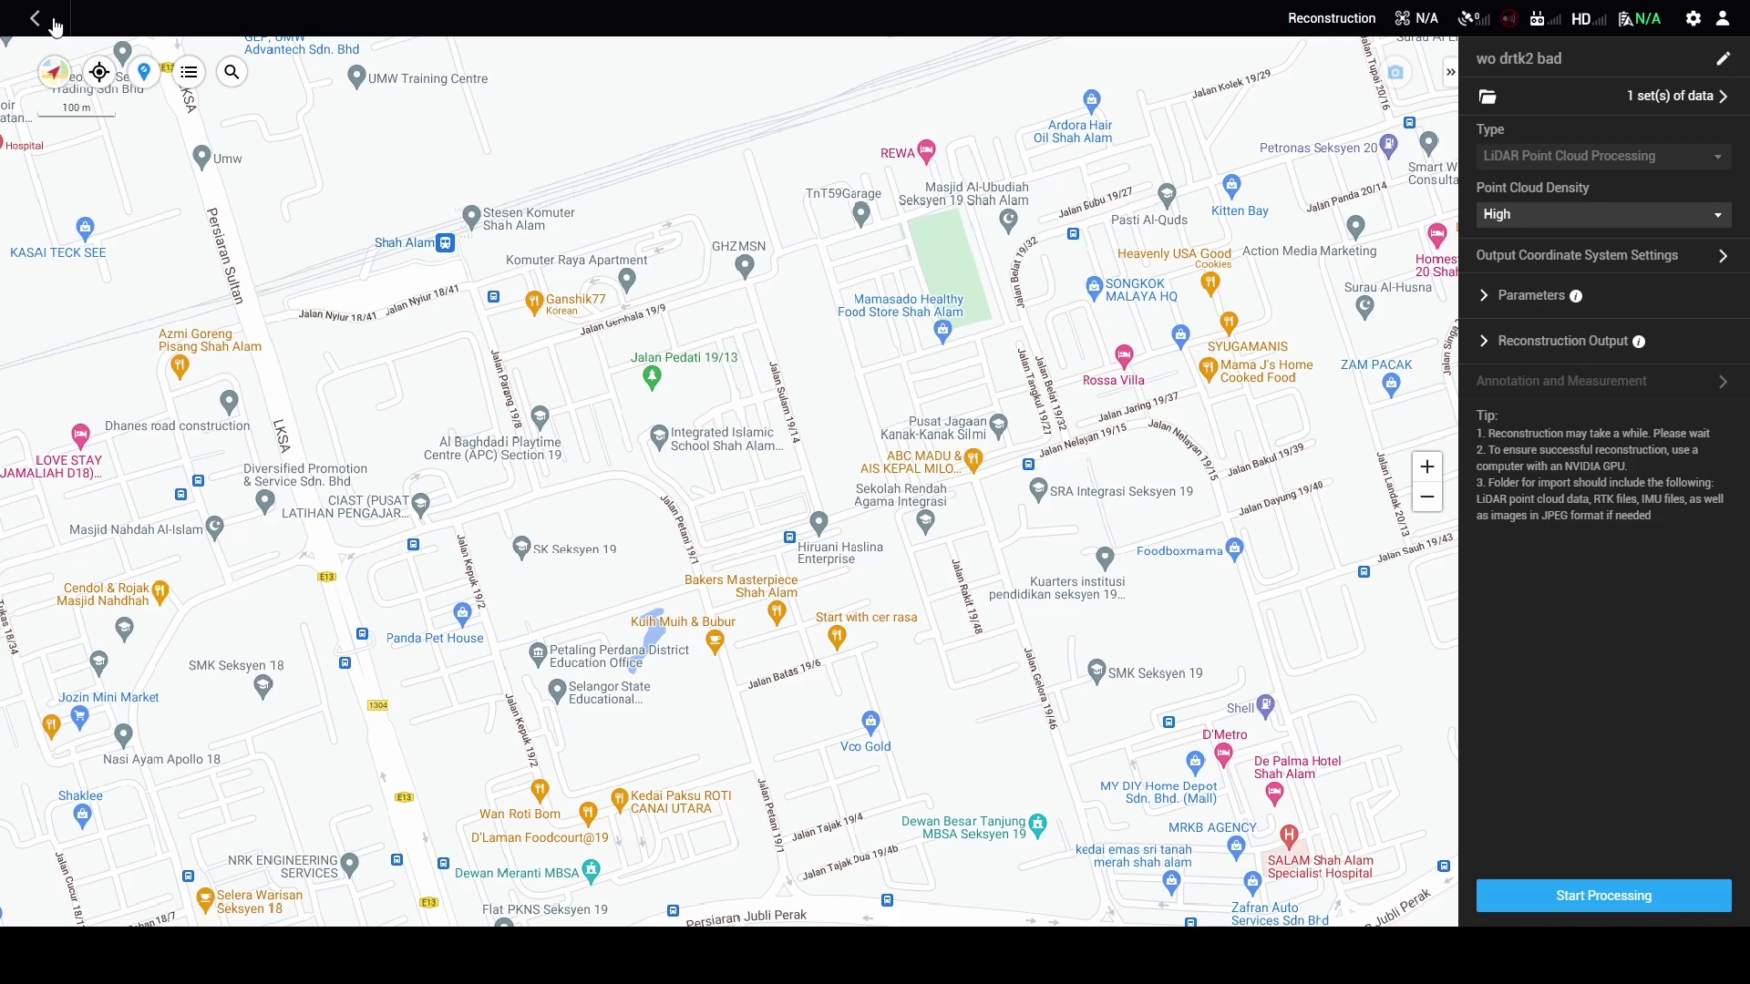
{"action": "left_click", "coordinate": [39, 19]}
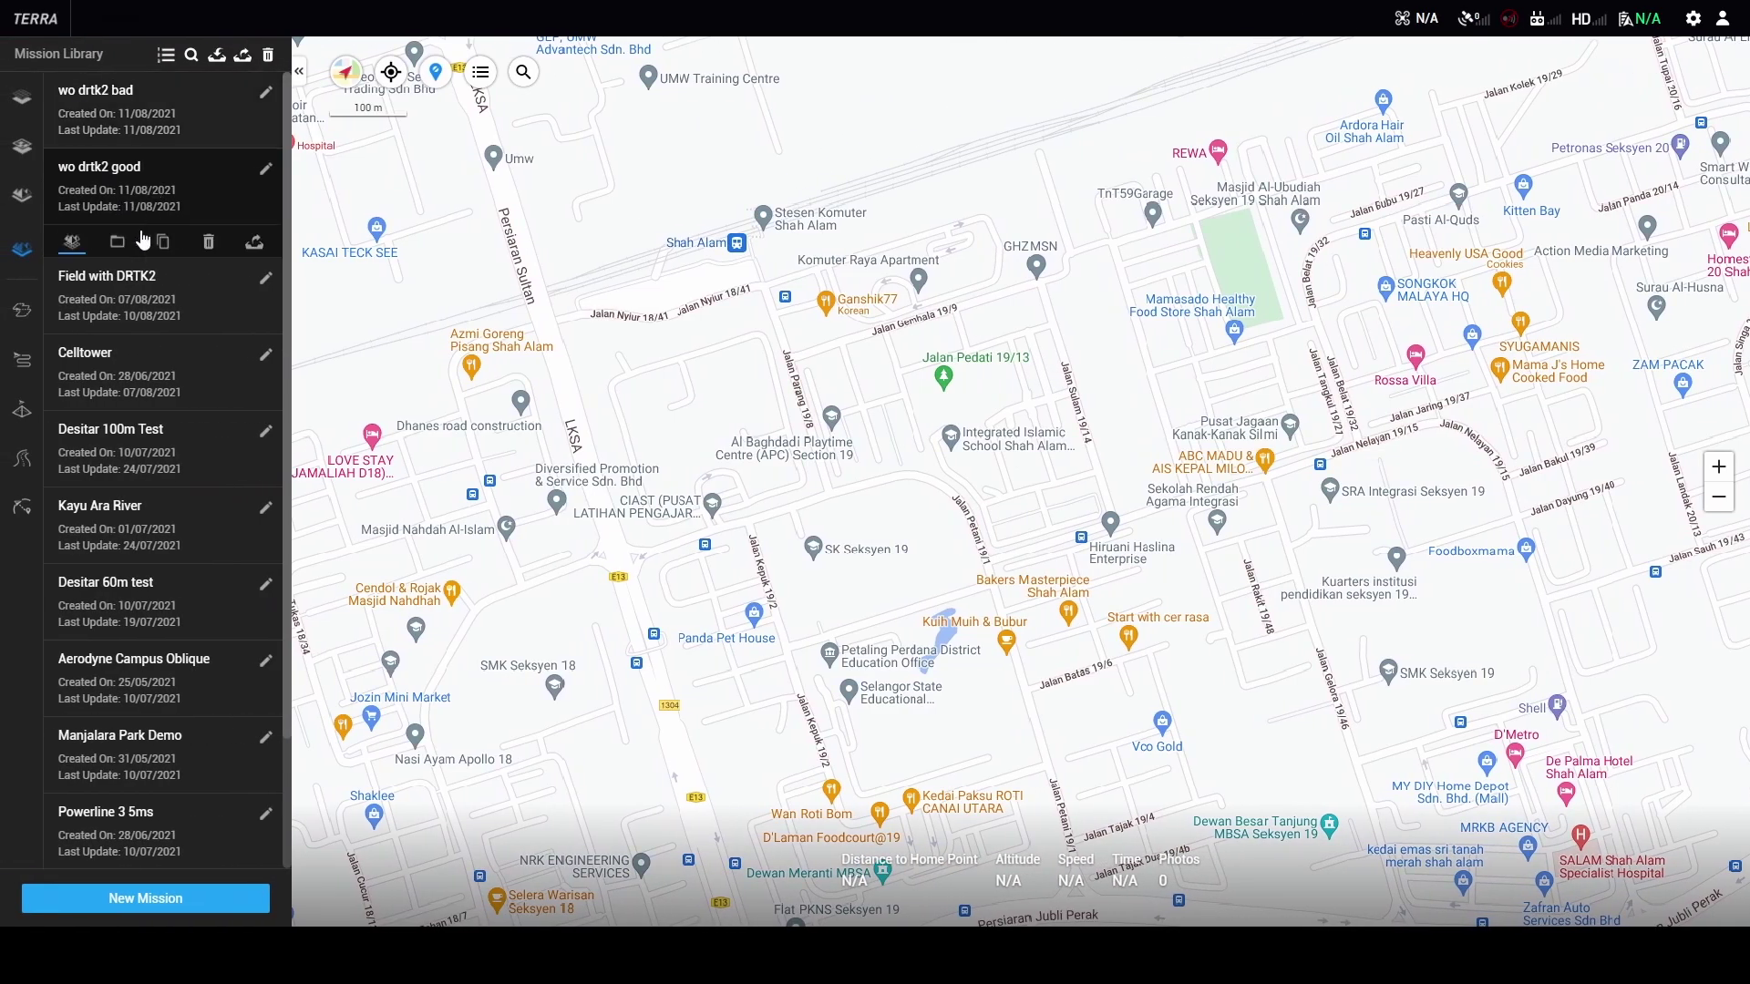
Set the output coordinate system of the "wo drtk2 good" mission to the known system GDM2000 / Peninsula RSO.
{"action": "left_click", "coordinate": [76, 245]}
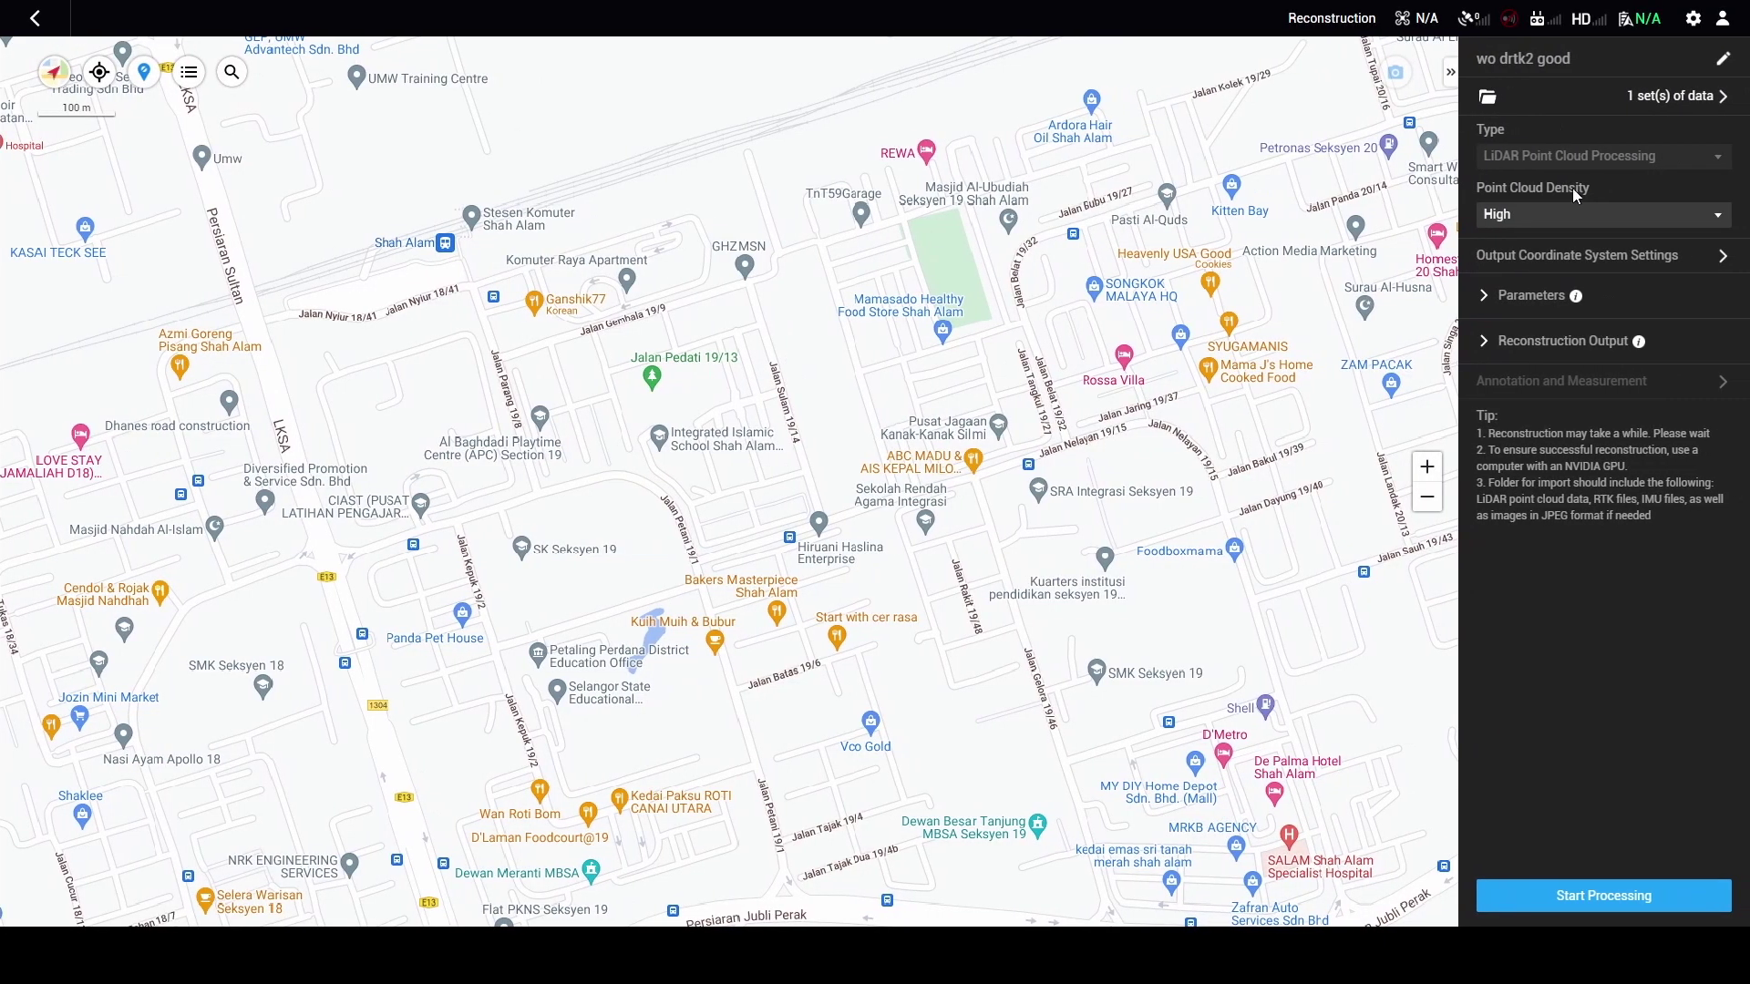
{"action": "left_click", "coordinate": [1586, 258]}
{"action": "left_click", "coordinate": [1554, 143]}
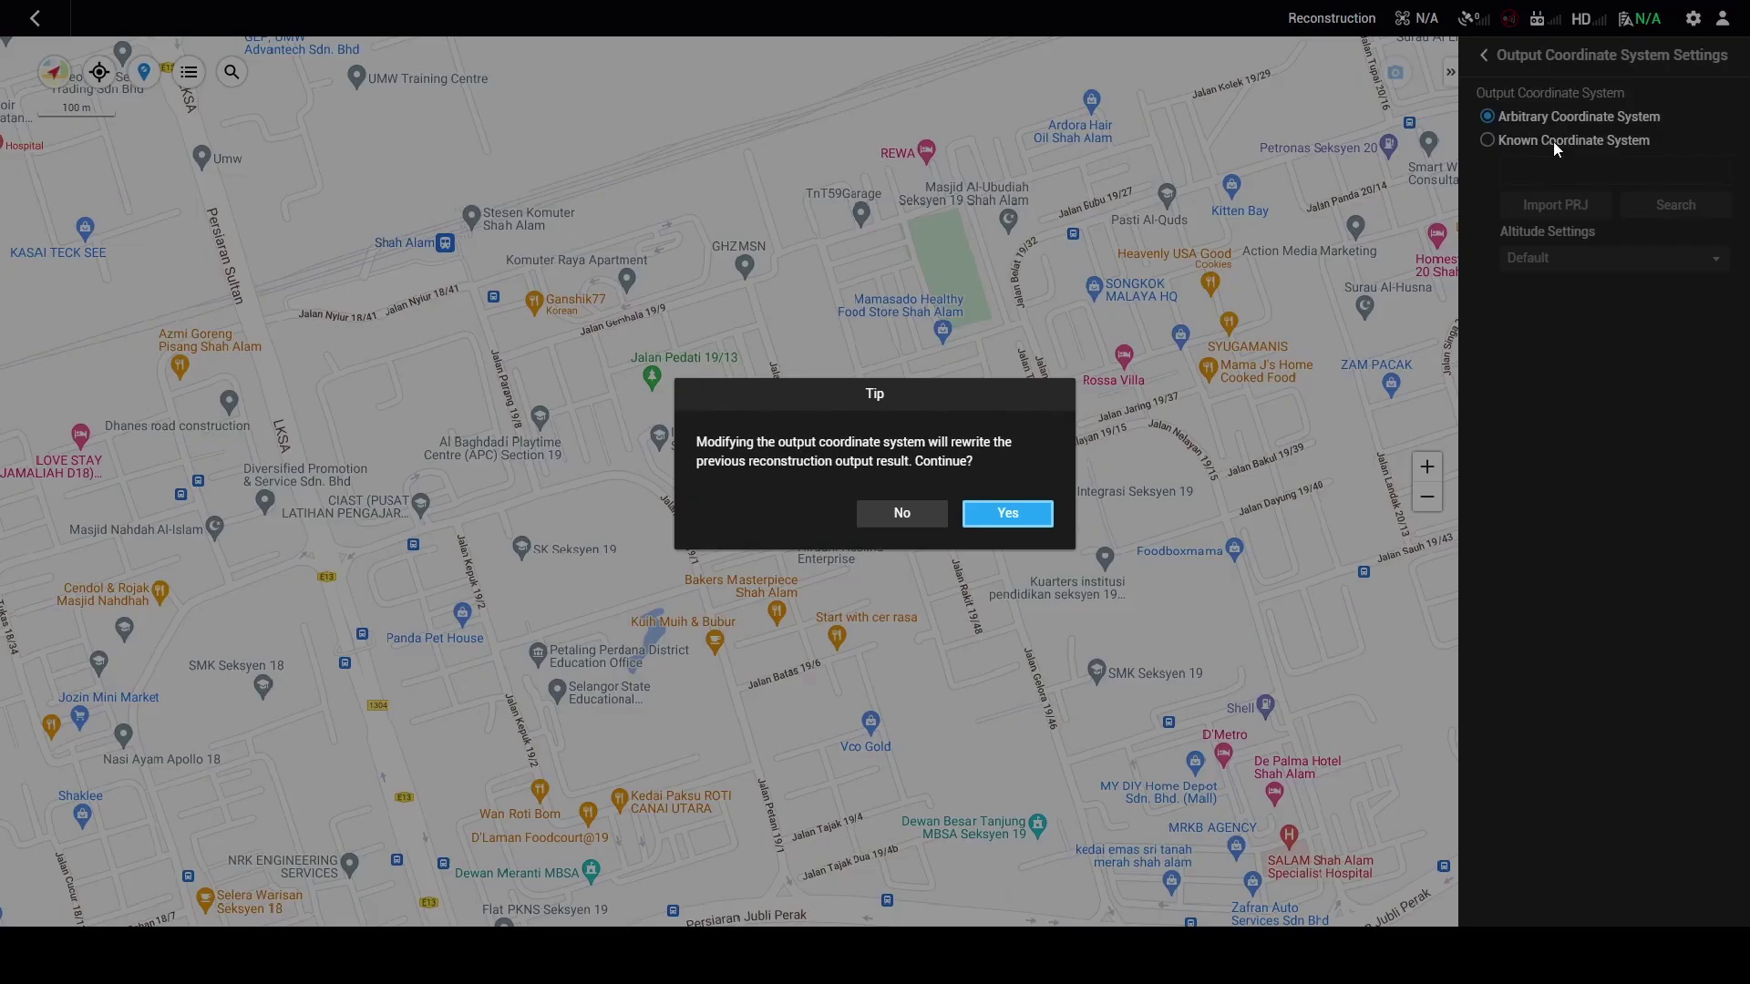
{"action": "left_click", "coordinate": [1008, 513]}
{"action": "left_click", "coordinate": [1663, 207]}
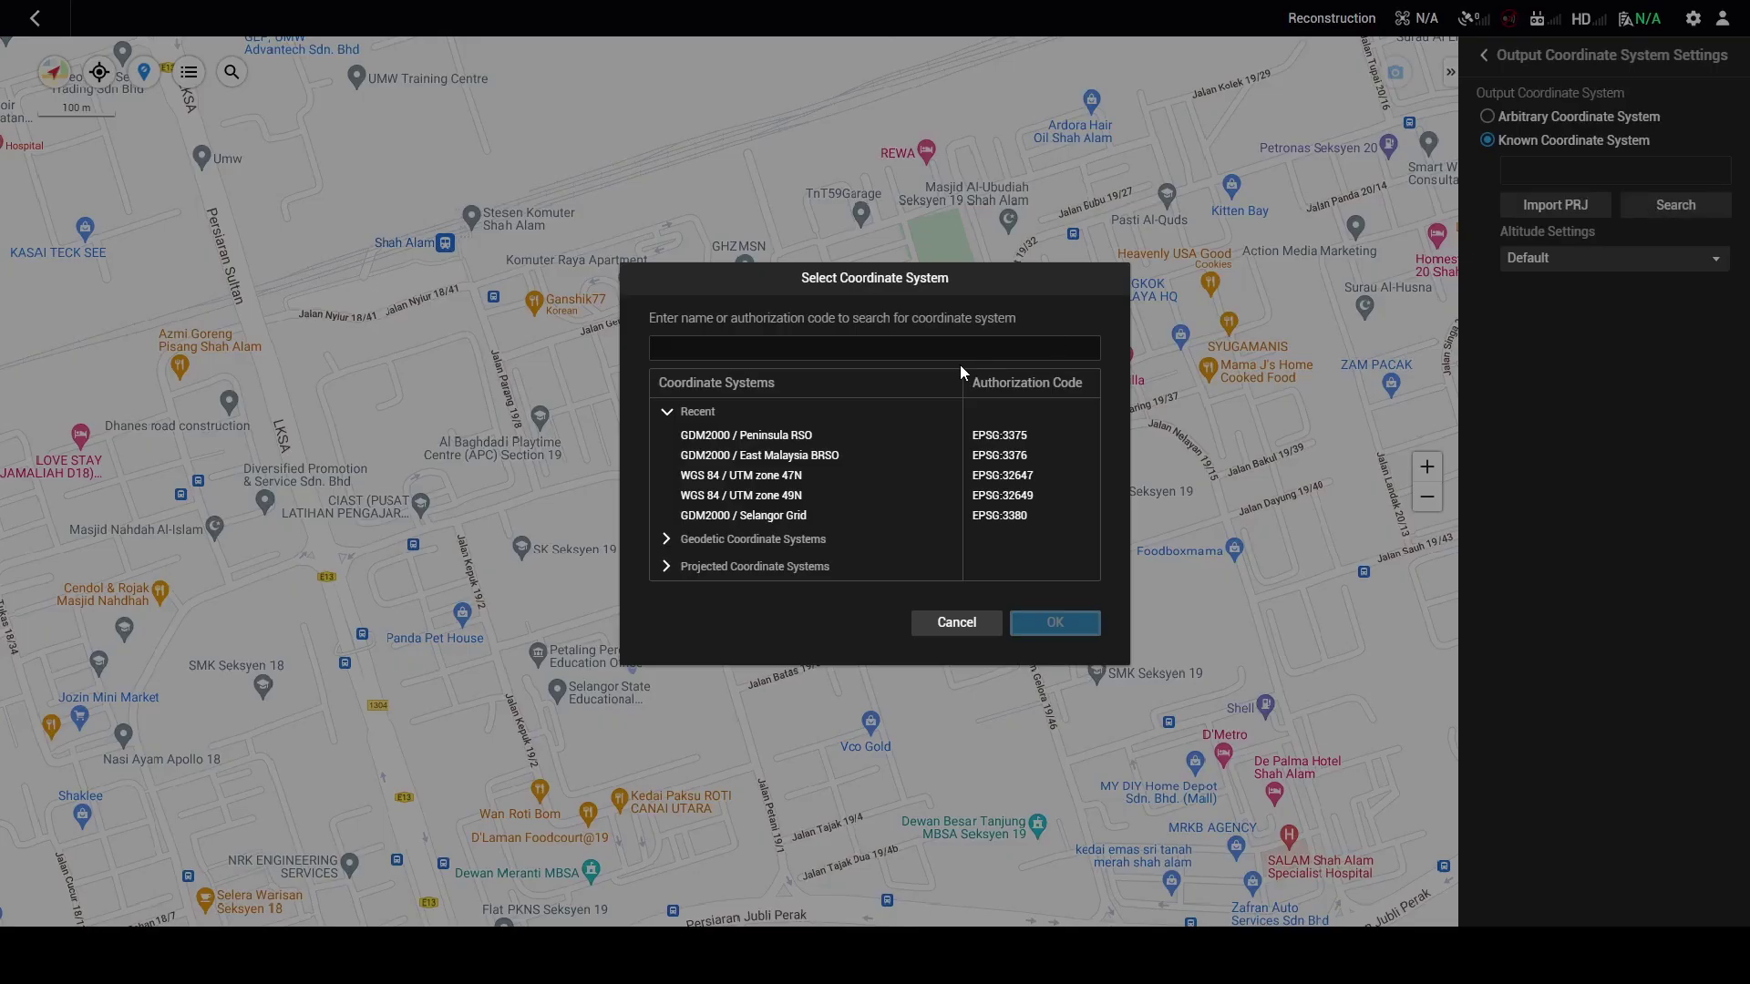
{"action": "left_click", "coordinate": [784, 434]}
{"action": "left_click", "coordinate": [1048, 622]}
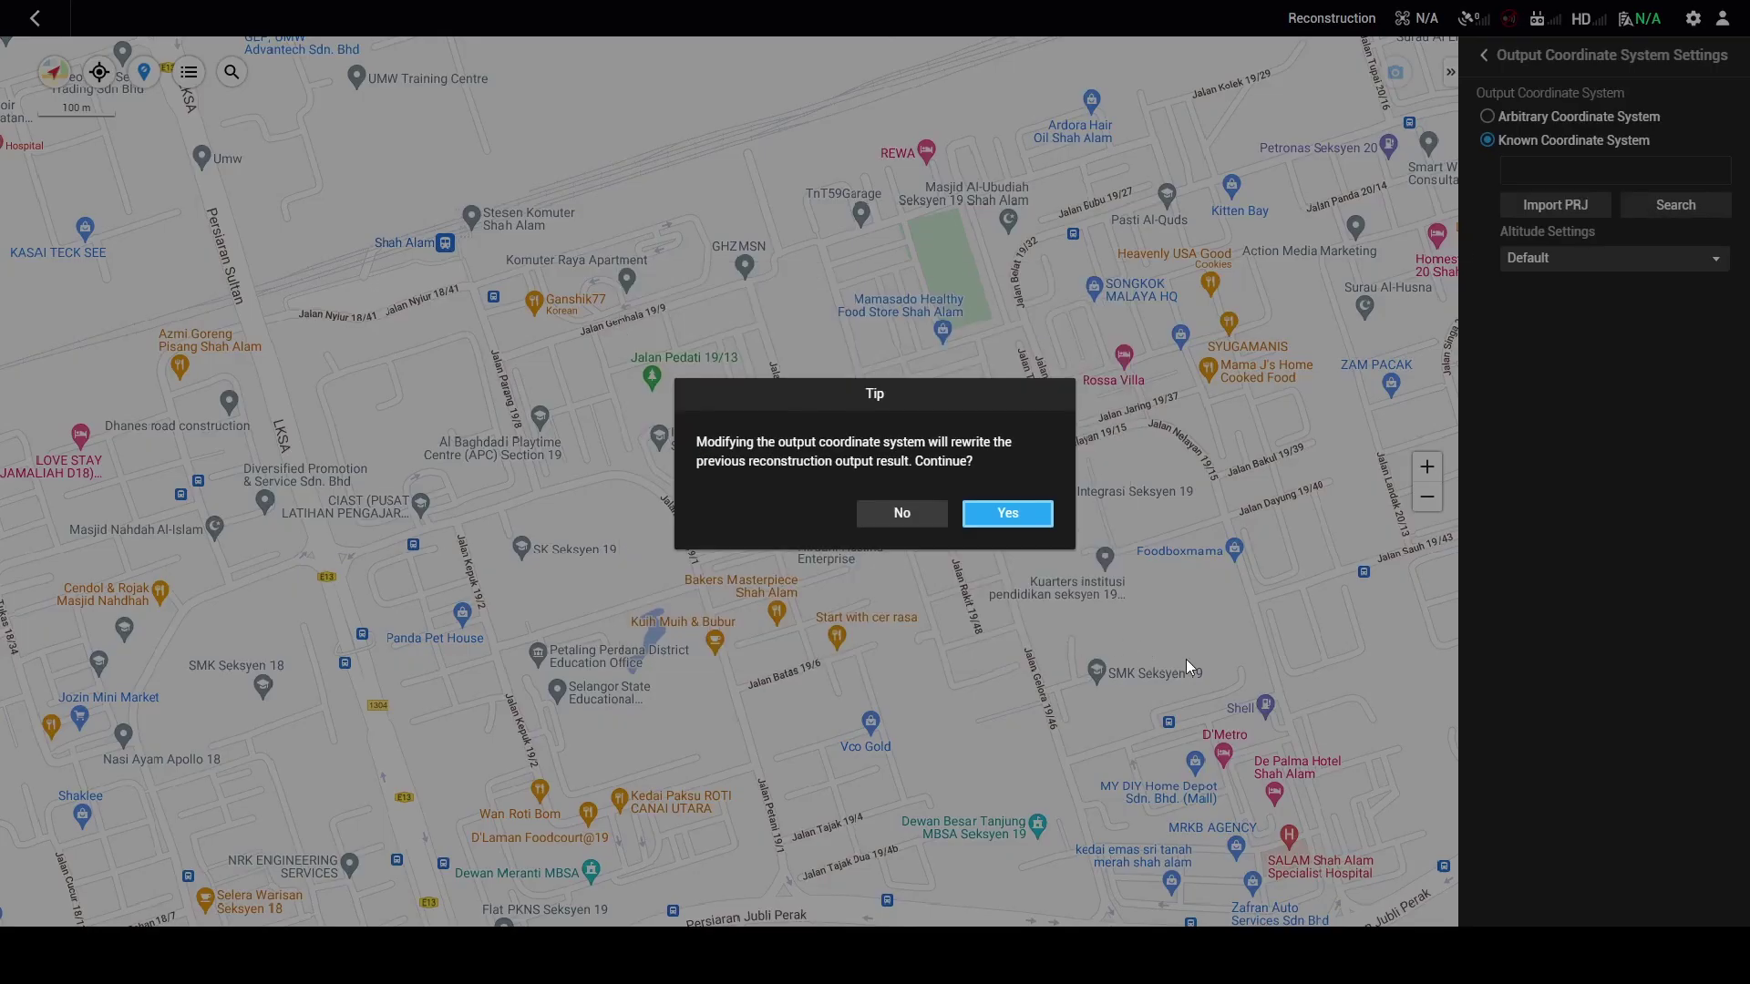
{"action": "left_click", "coordinate": [1008, 513]}
{"action": "left_click", "coordinate": [1484, 57]}
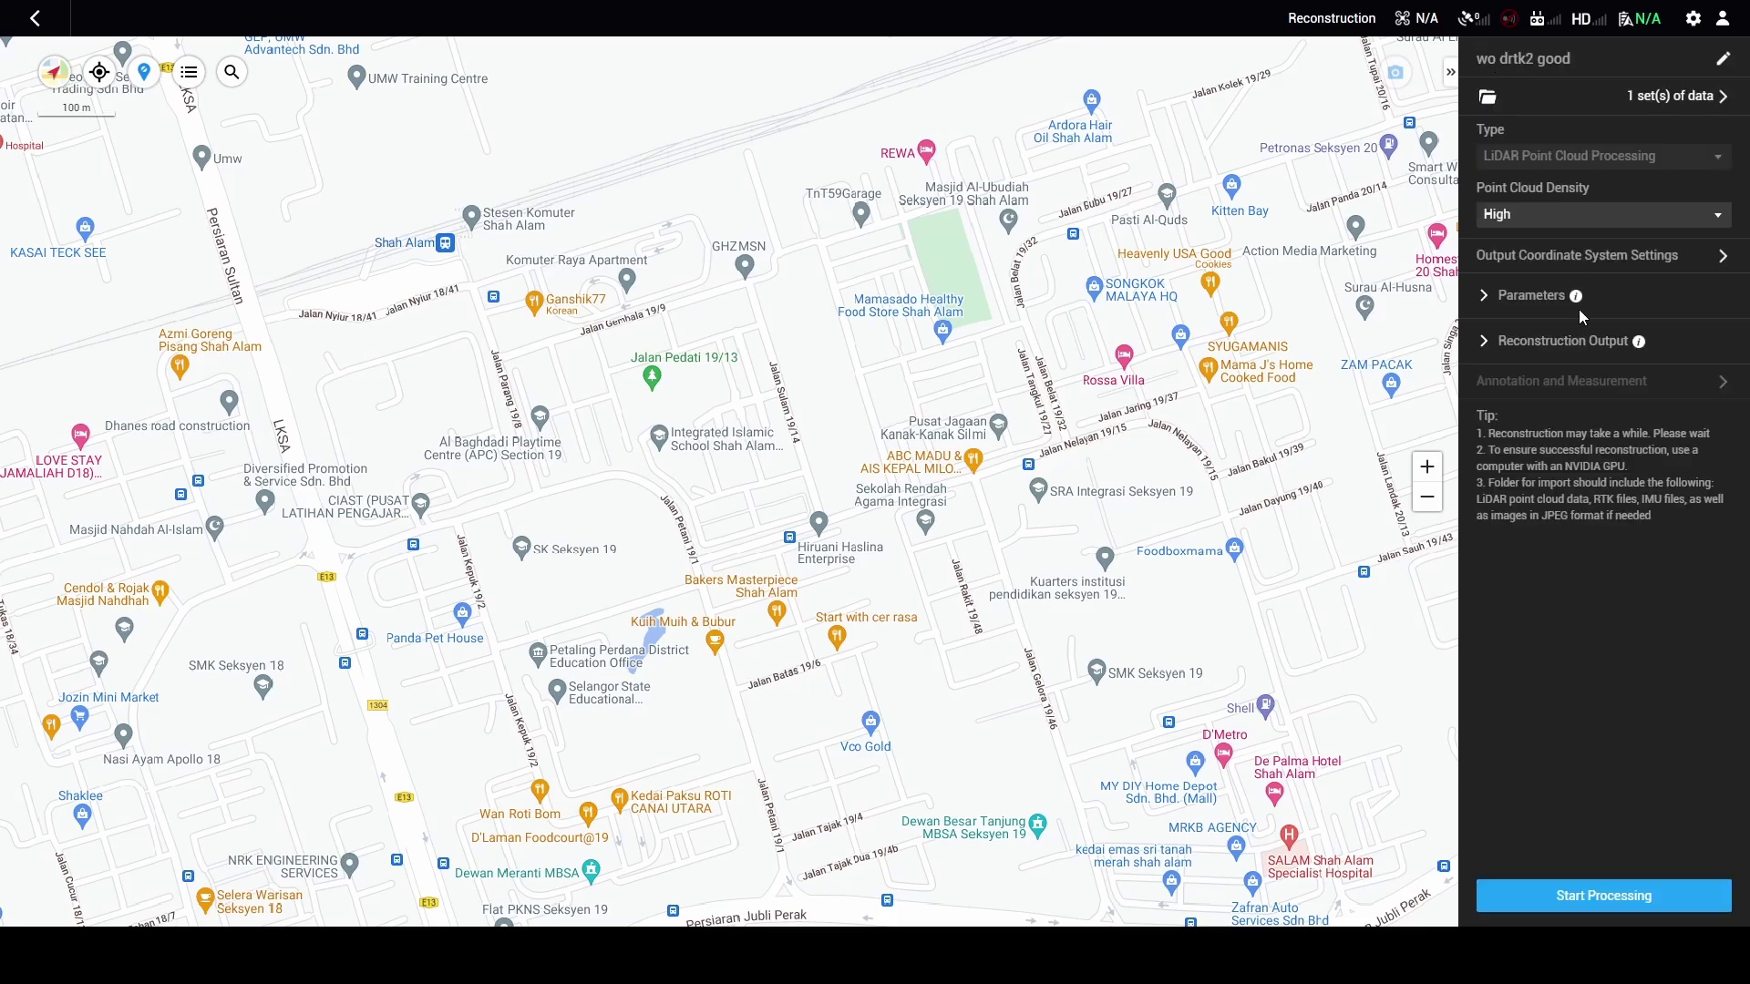
Turn on Optimize Point Cloud Accuracy and process the mission's LiDAR point cloud.
{"action": "left_click", "coordinate": [1488, 297]}
{"action": "left_click", "coordinate": [1717, 358]}
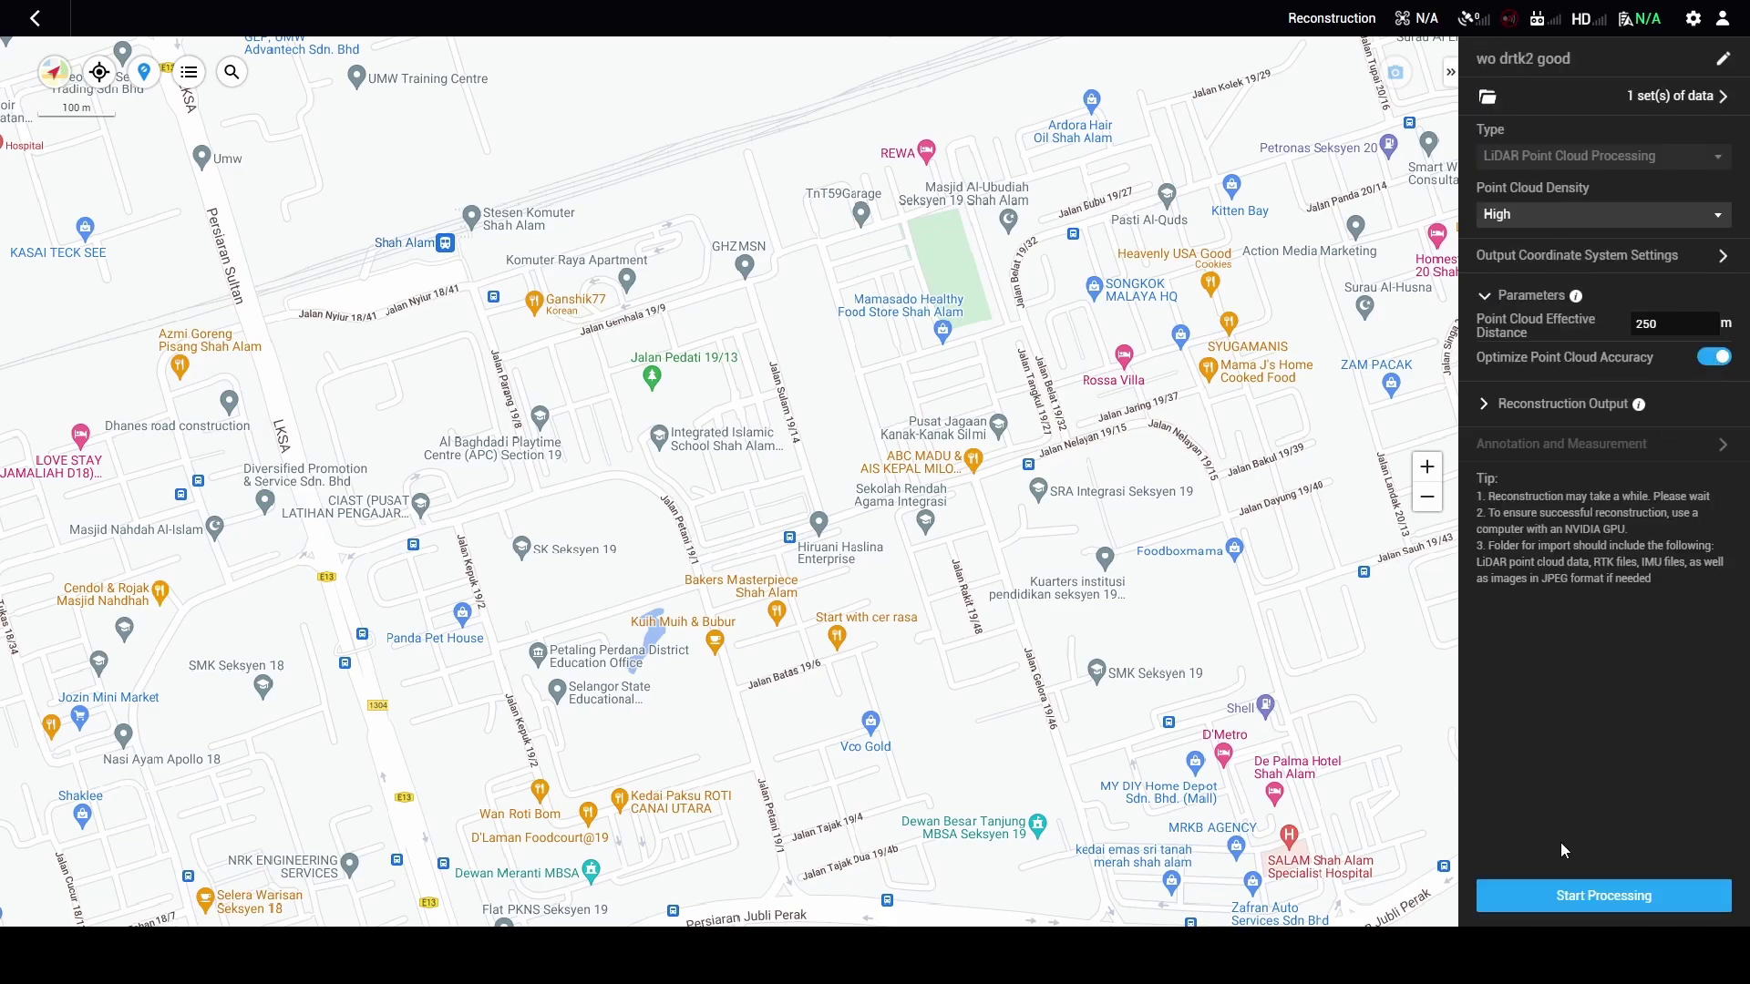
{"action": "left_click", "coordinate": [1582, 895]}
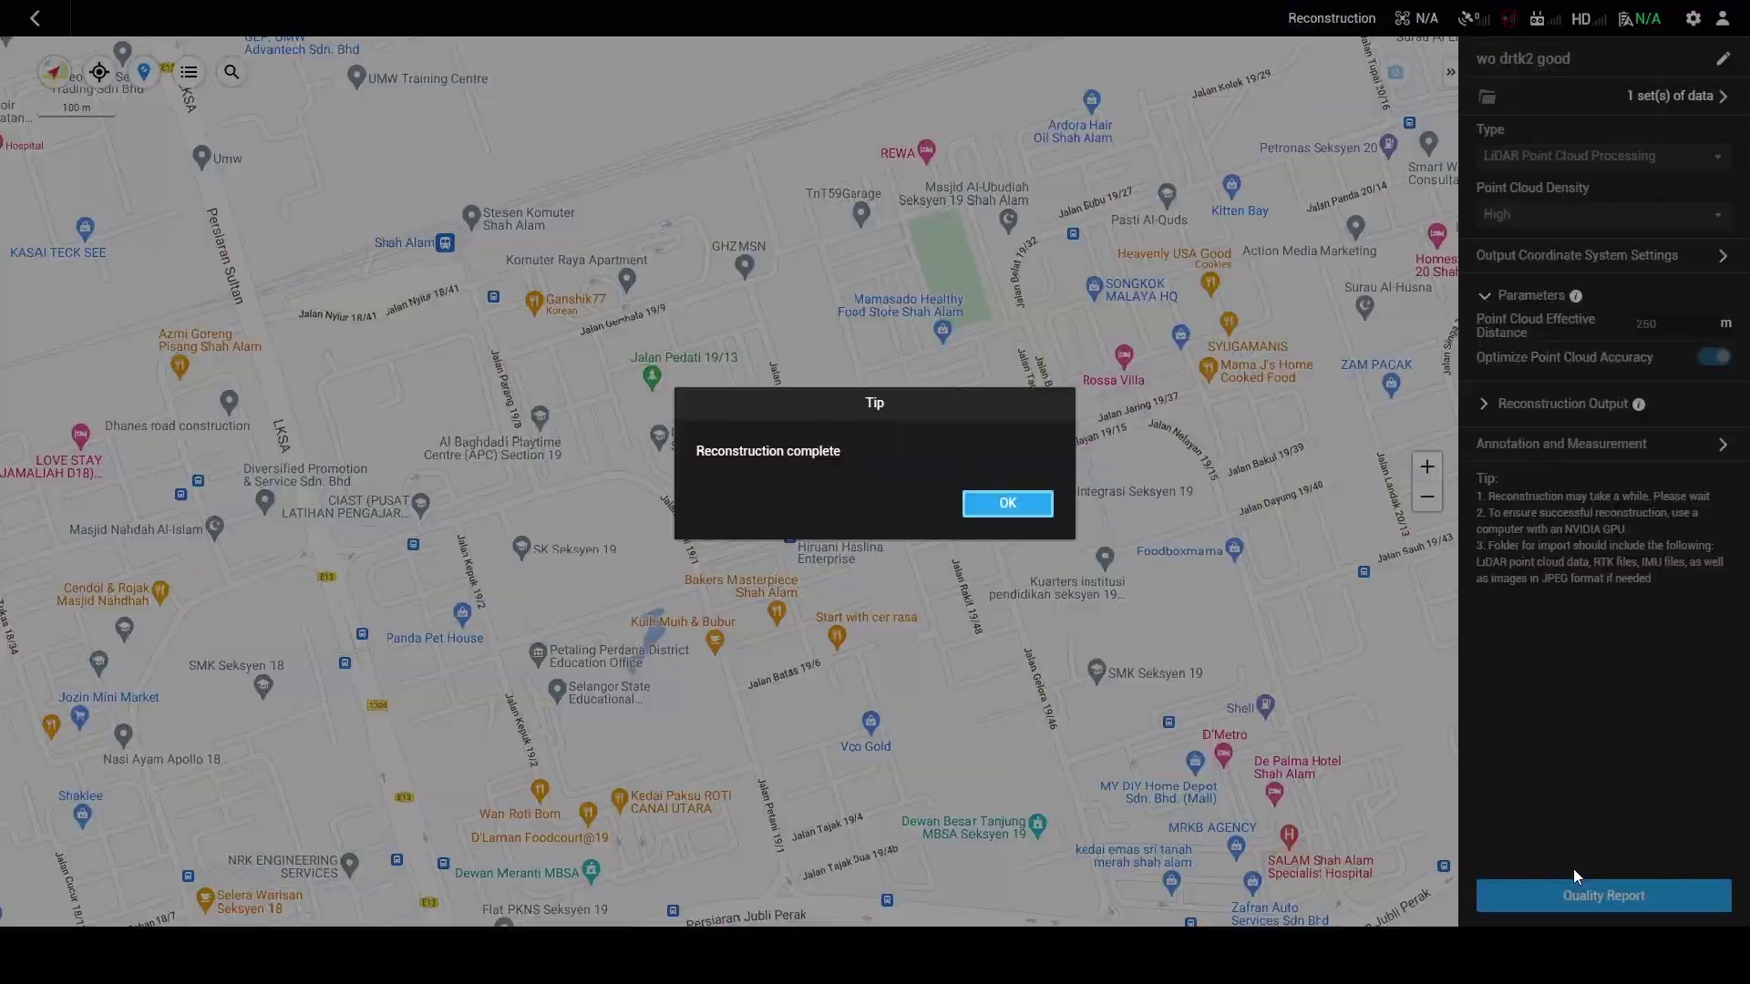
{"action": "key", "text": "Return"}
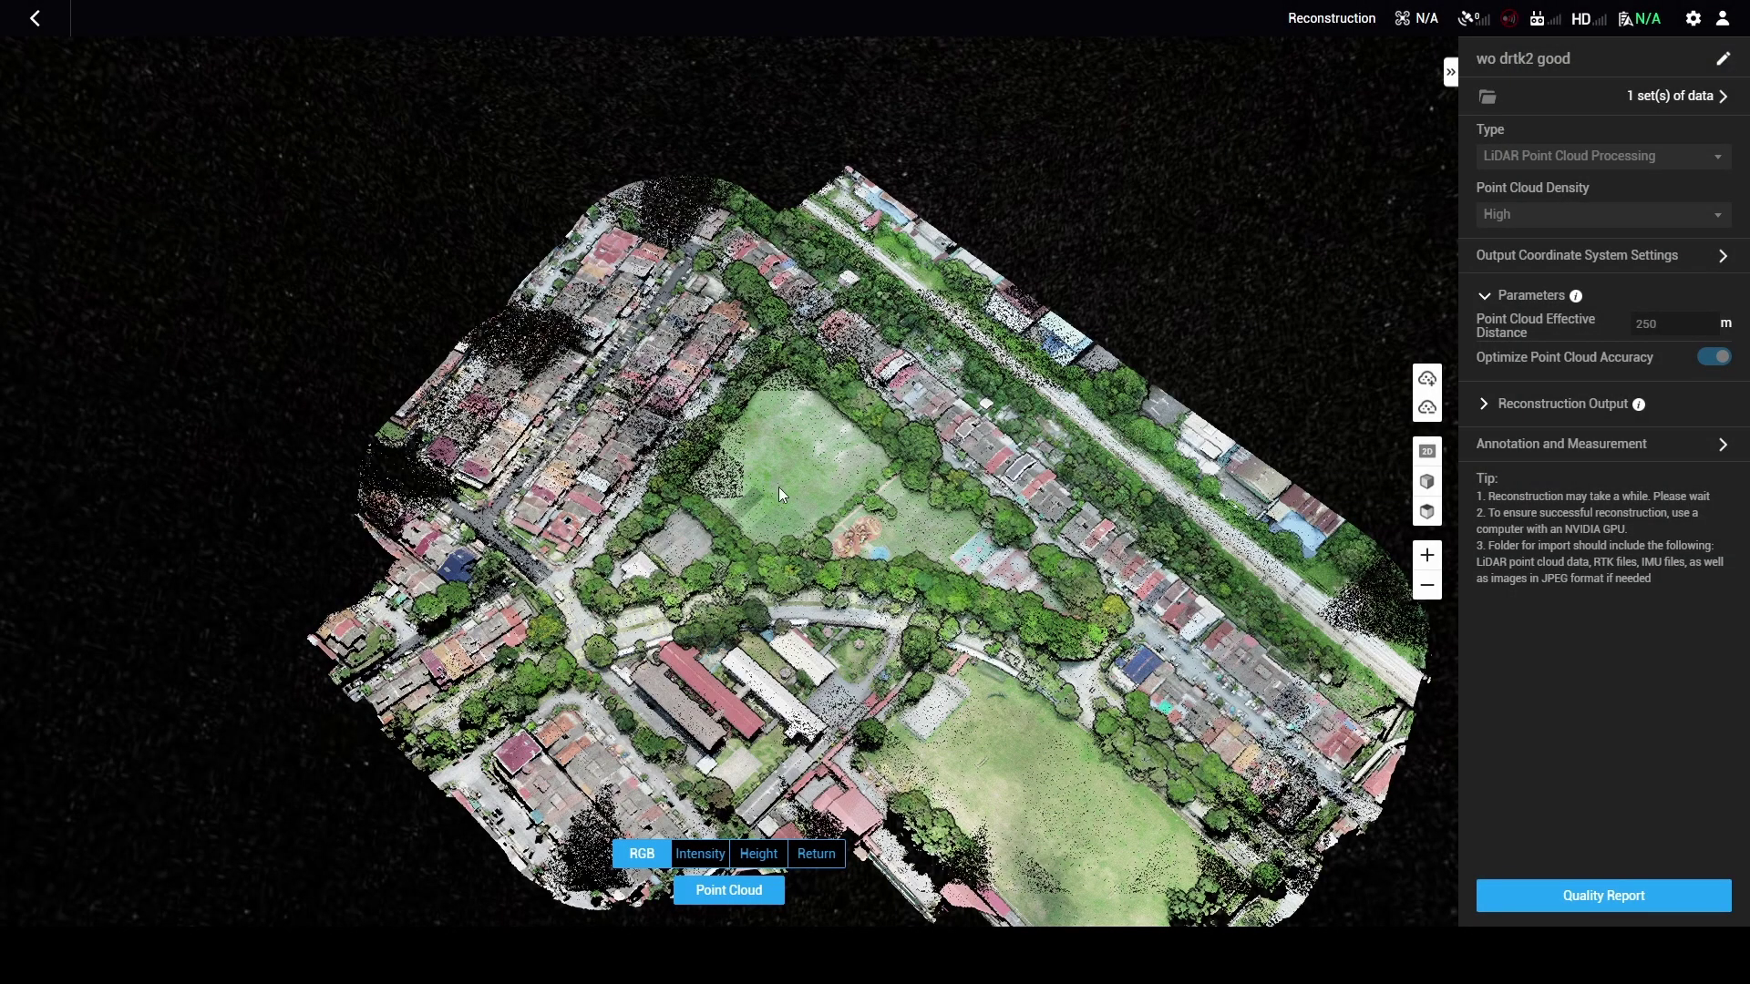
Inspect the reconstructed "wo drtk2 good" point cloud closely around the central field, then return to the mission library.
{"action": "left_click_drag", "start_coordinate": [867, 515], "coordinate": [766, 451]}
{"action": "scroll", "coordinate": [765, 451], "scroll_direction": "up", "scroll_amount": 8}
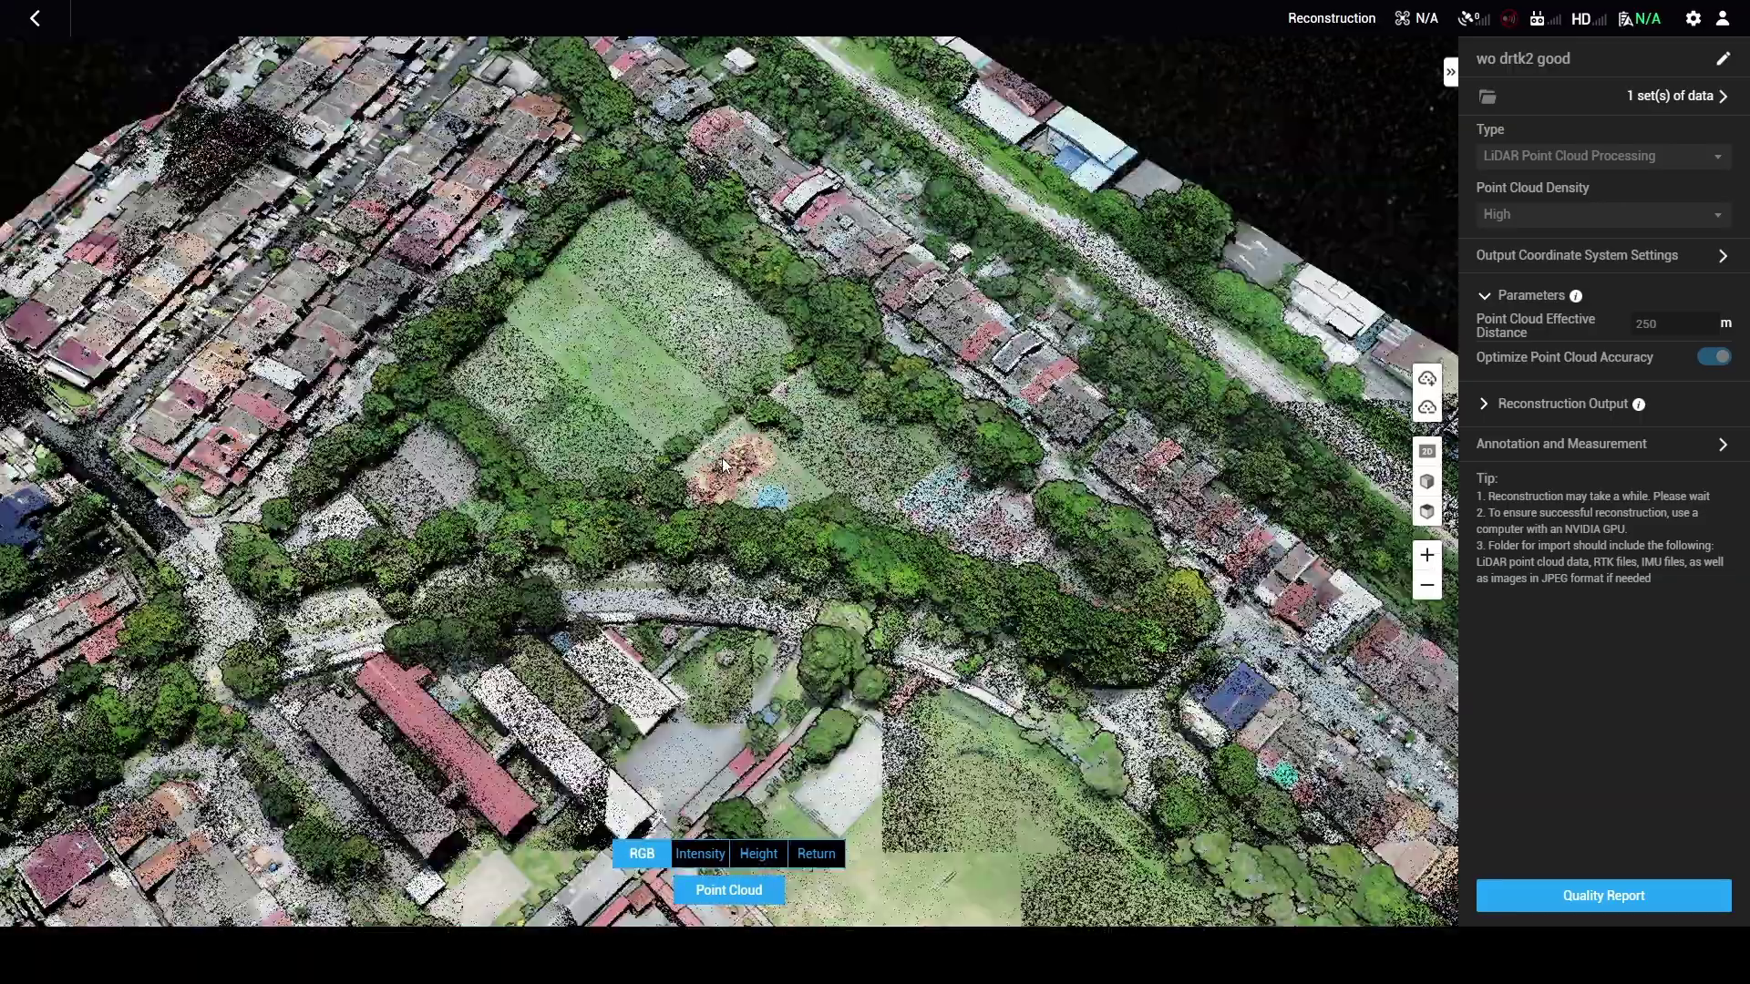
{"action": "left_click", "coordinate": [35, 19]}
Open the "Field with DRTK2" reconstruction and examine its point cloud around the central field and playground.
{"action": "left_click", "coordinate": [146, 338]}
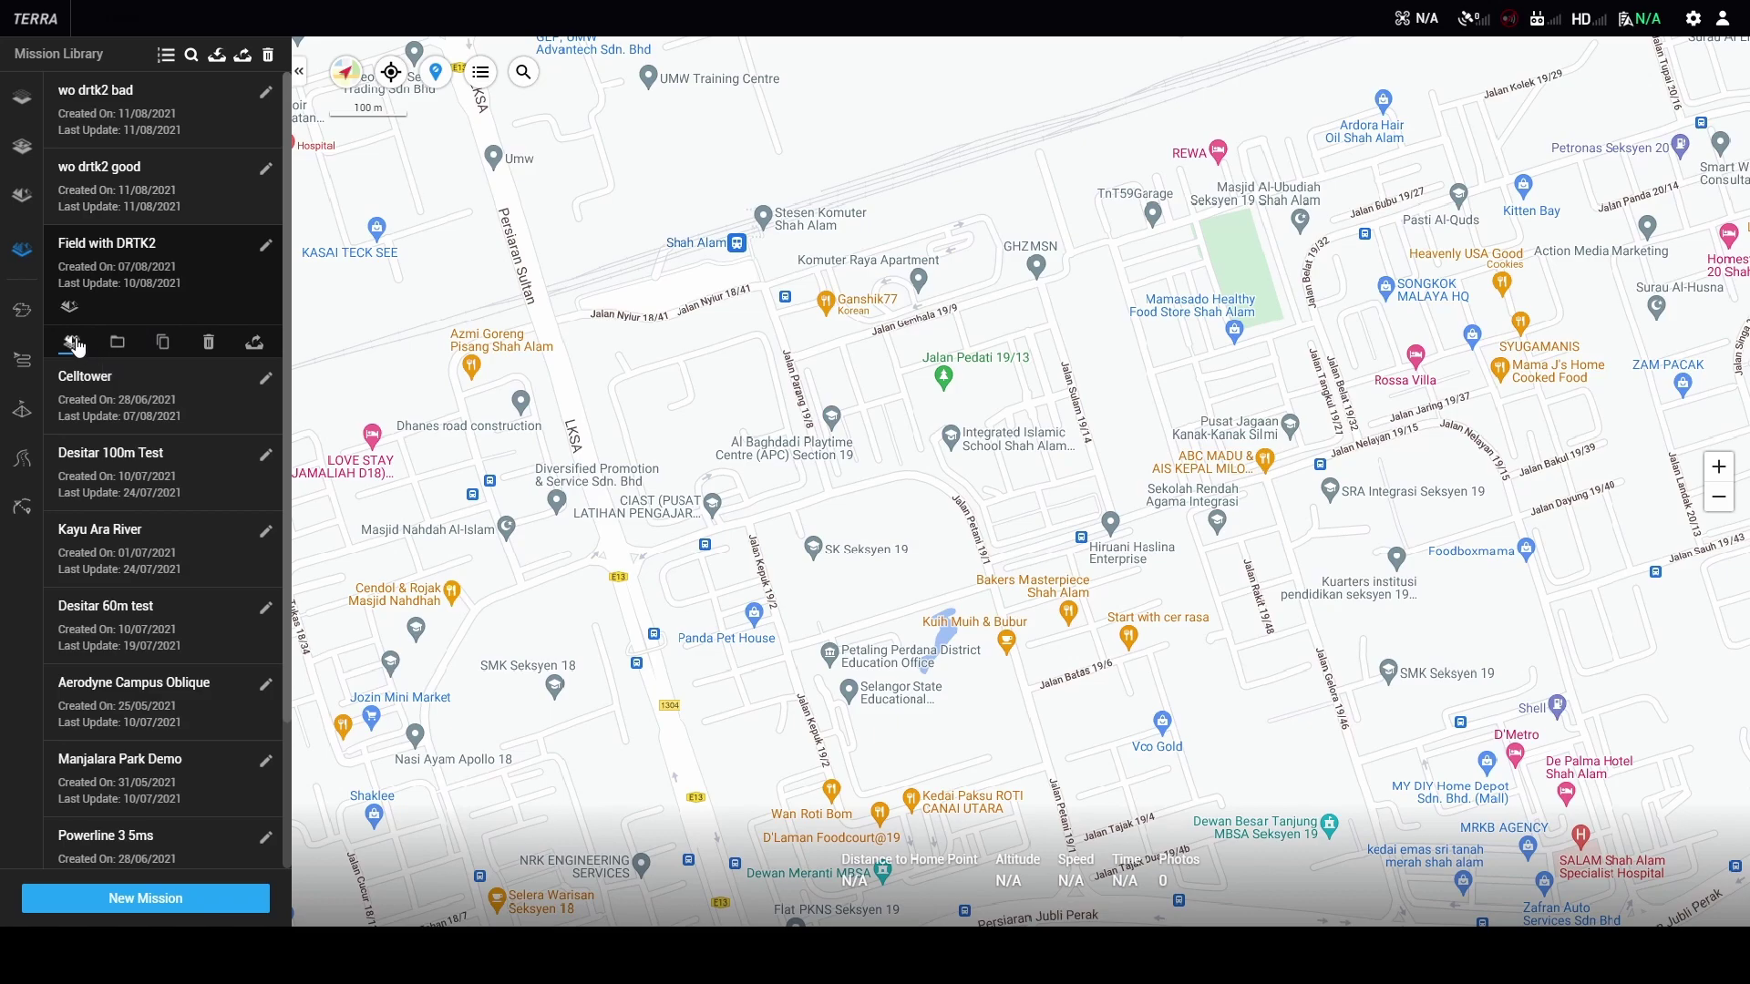
{"action": "left_click", "coordinate": [134, 349]}
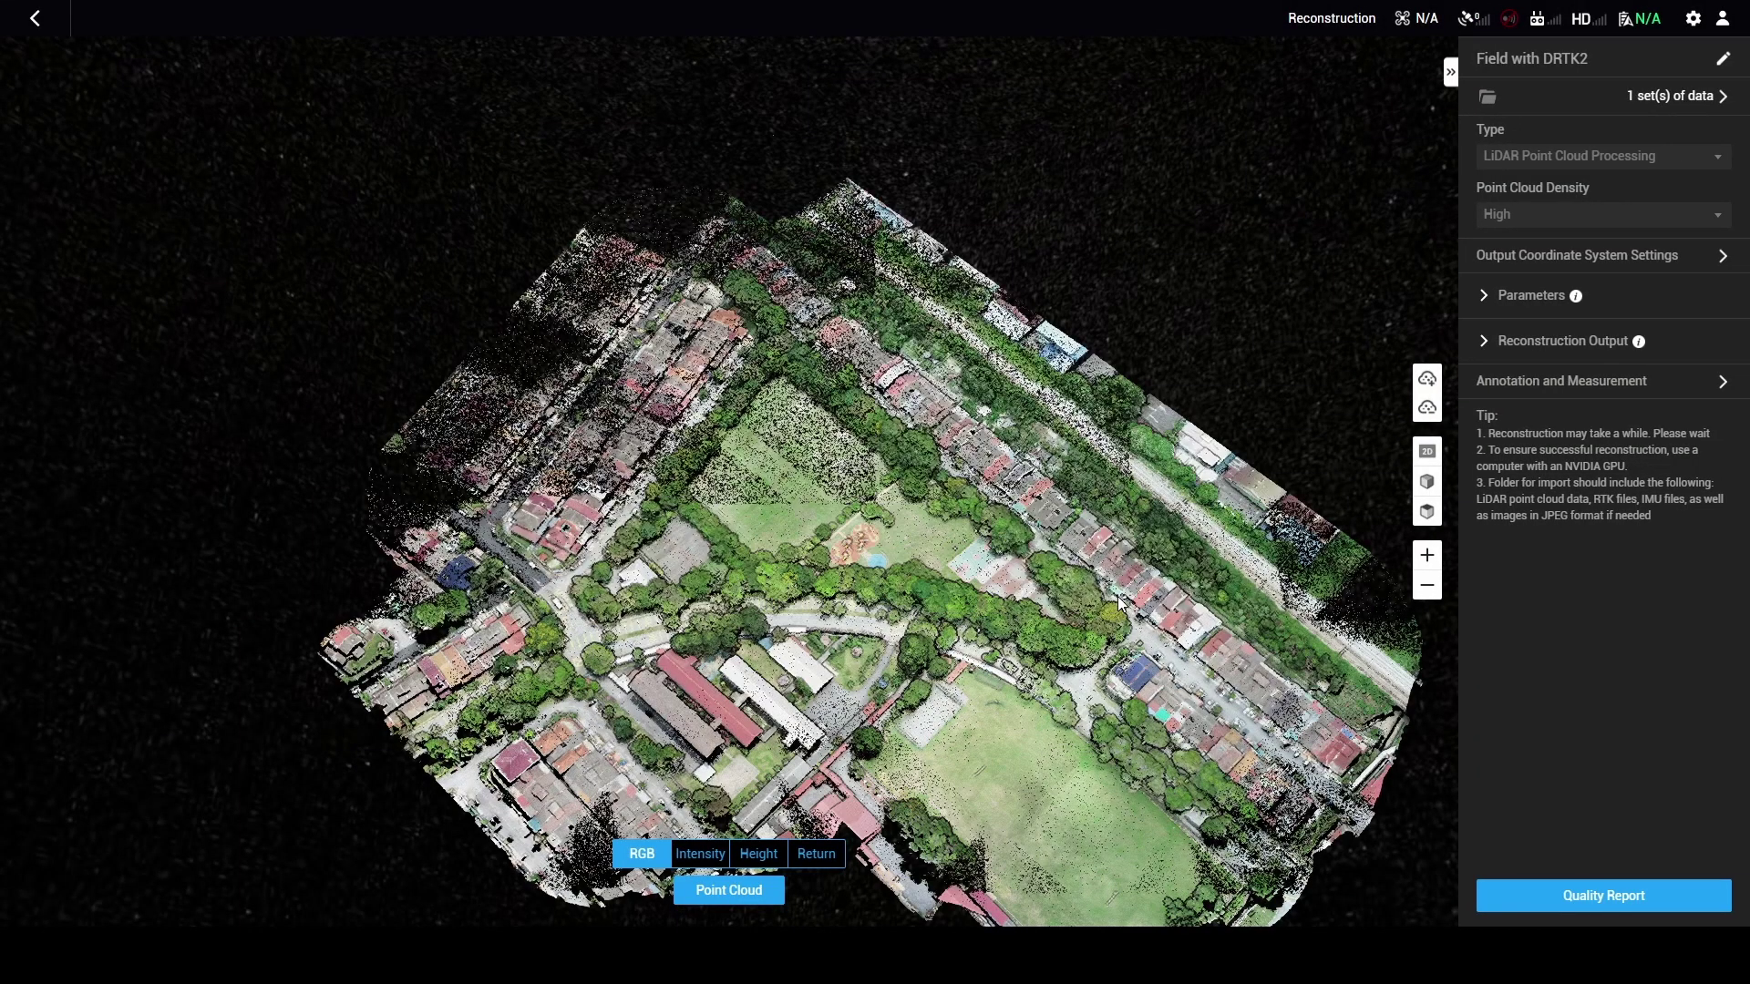
{"action": "left_click_drag", "start_coordinate": [862, 571], "coordinate": [856, 554]}
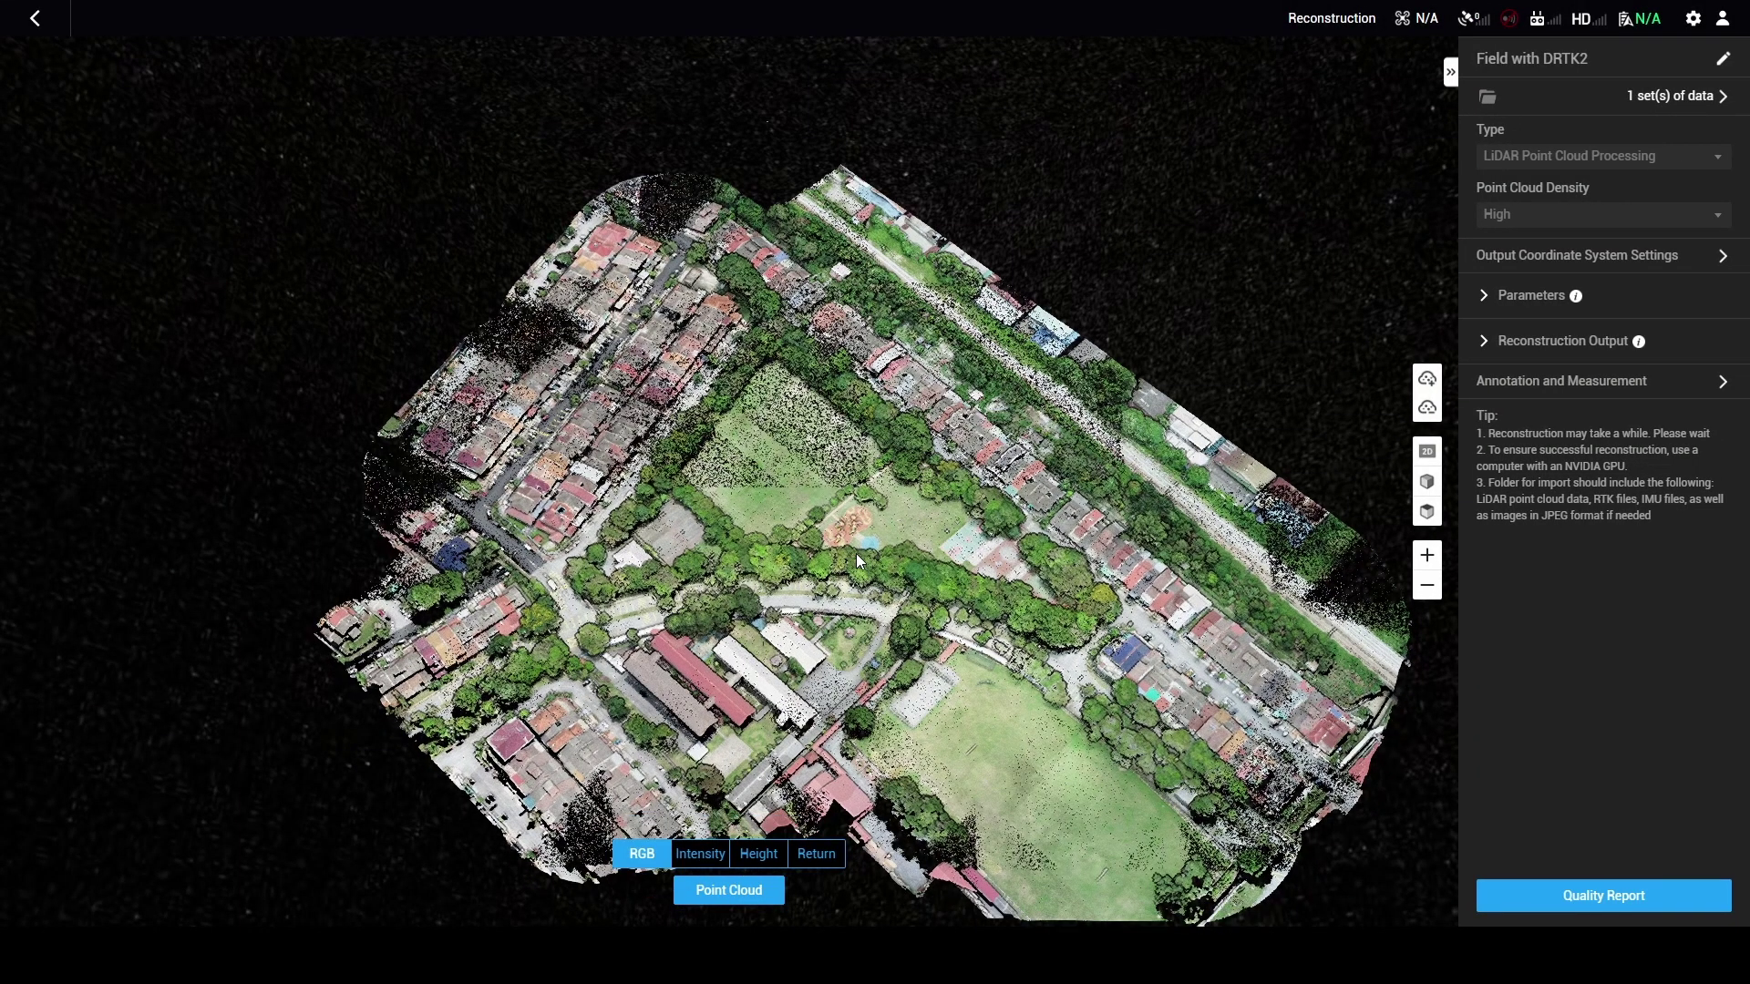
{"action": "scroll", "coordinate": [857, 552], "scroll_direction": "up", "scroll_amount": 5}
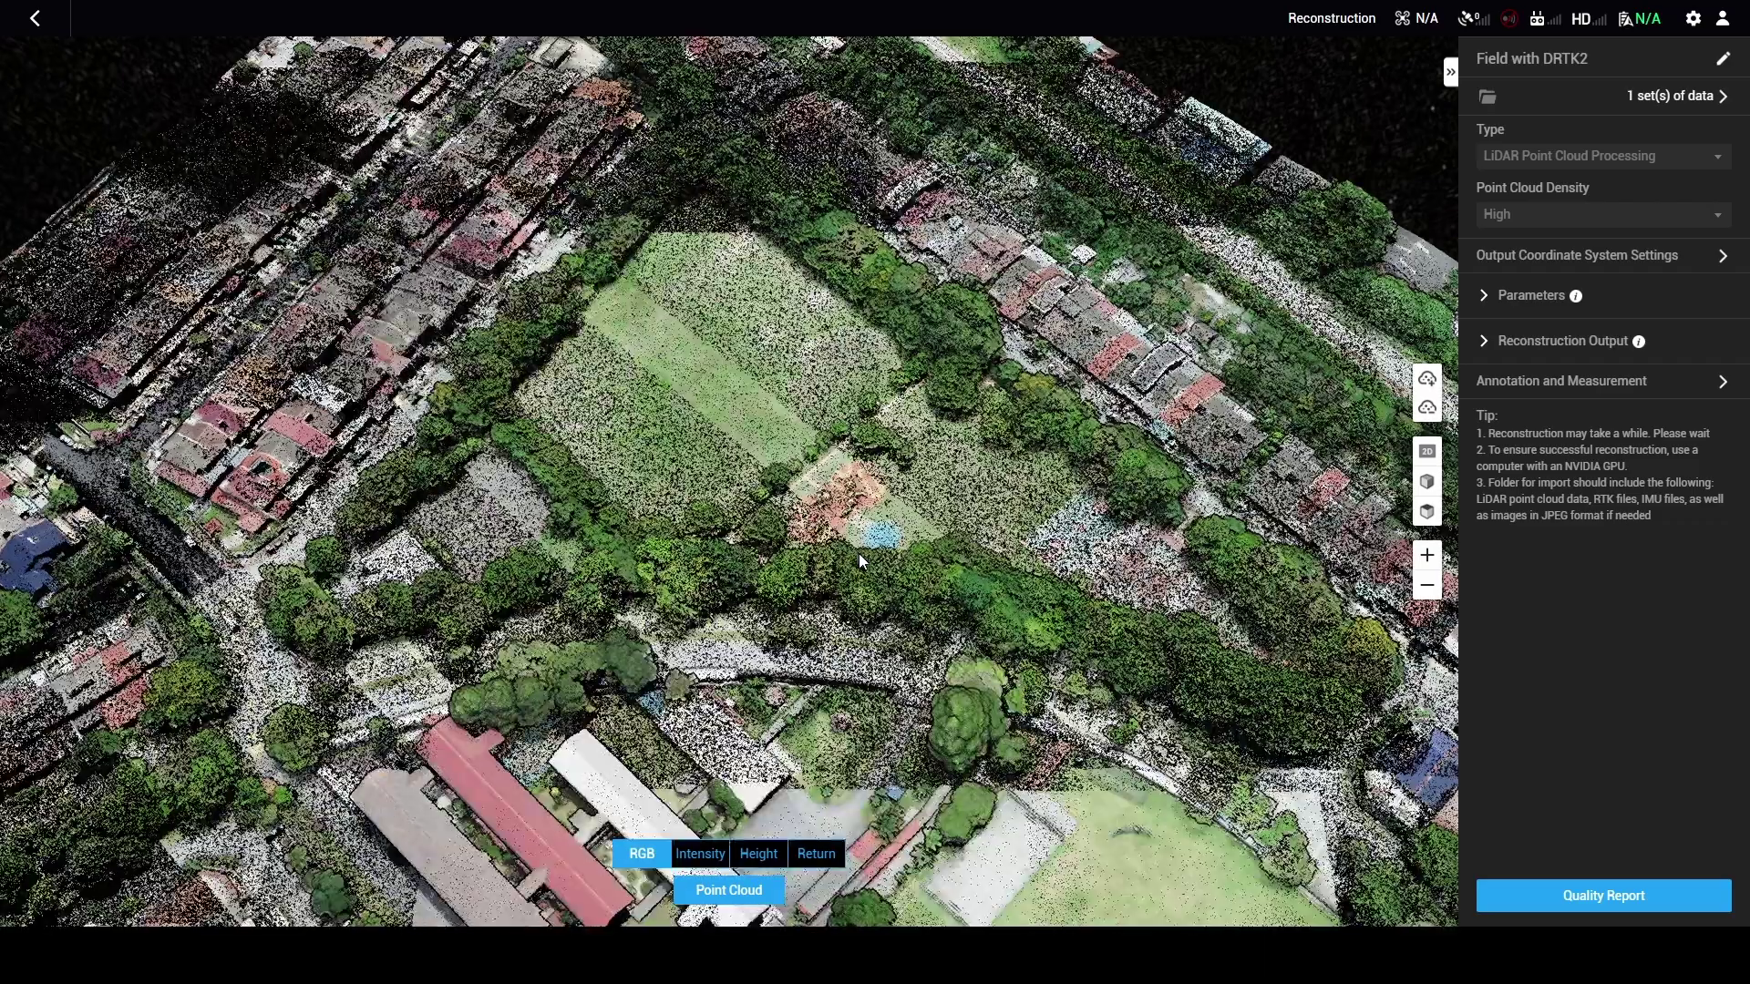
{"action": "scroll", "coordinate": [823, 506], "scroll_direction": "up", "scroll_amount": 3}
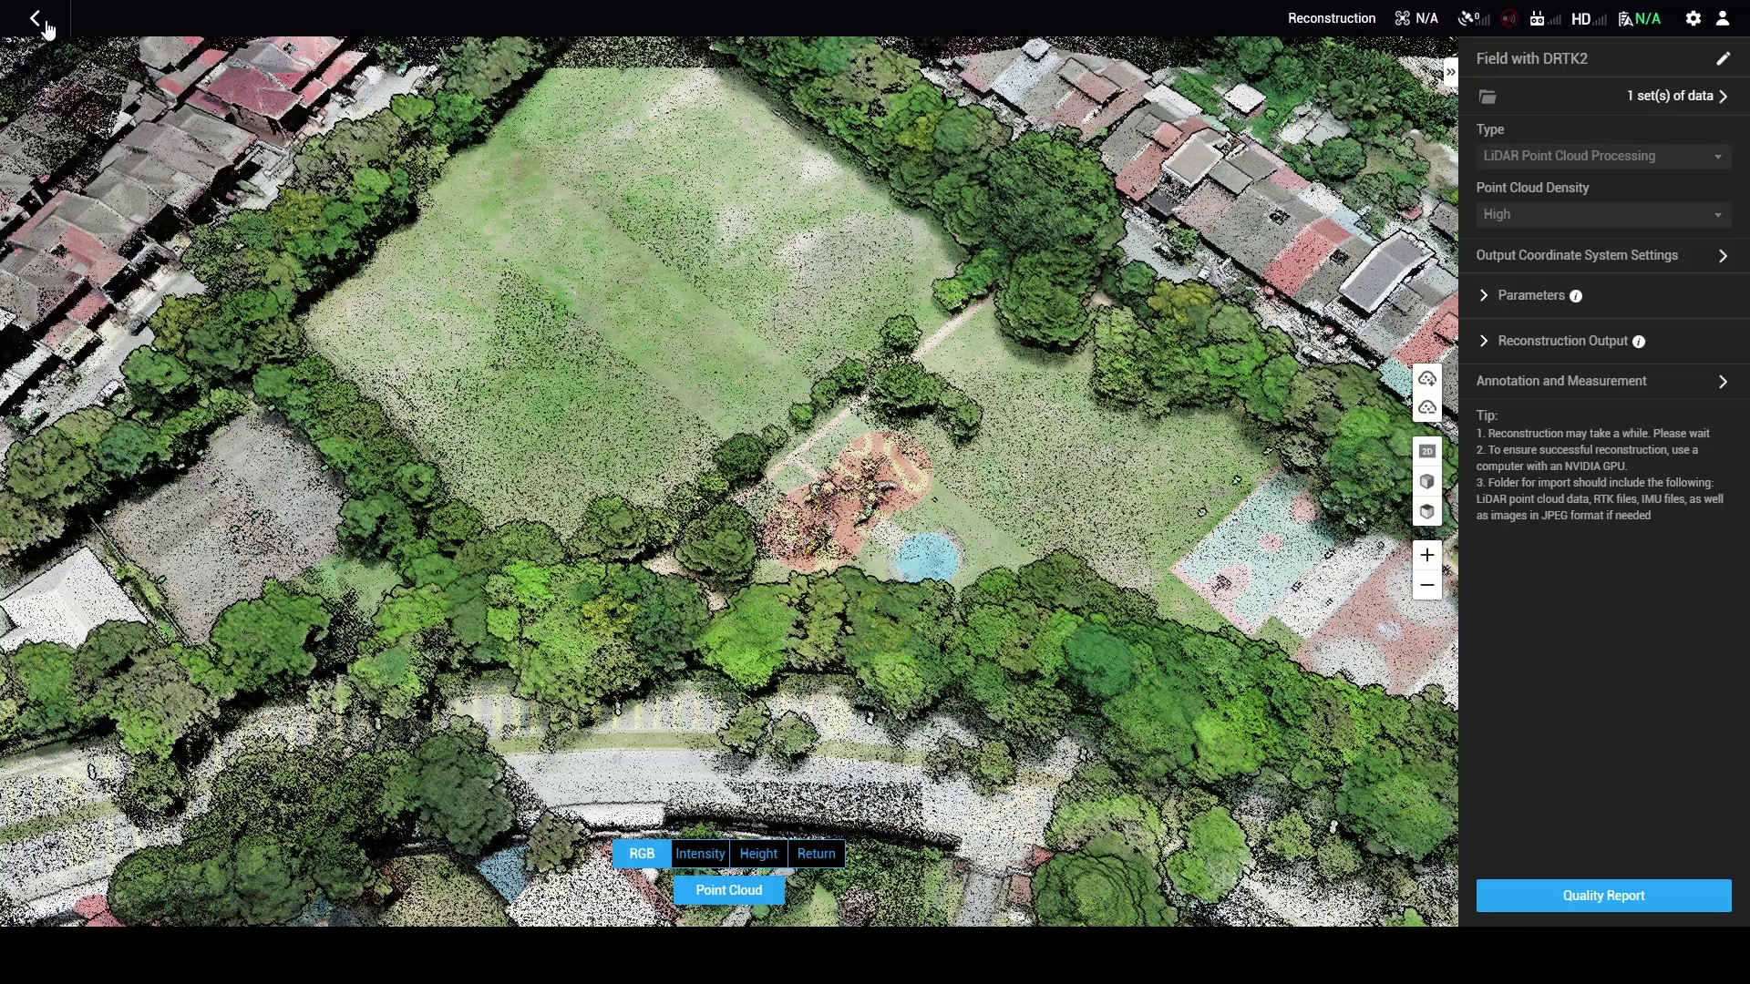
{"action": "left_click", "coordinate": [45, 22]}
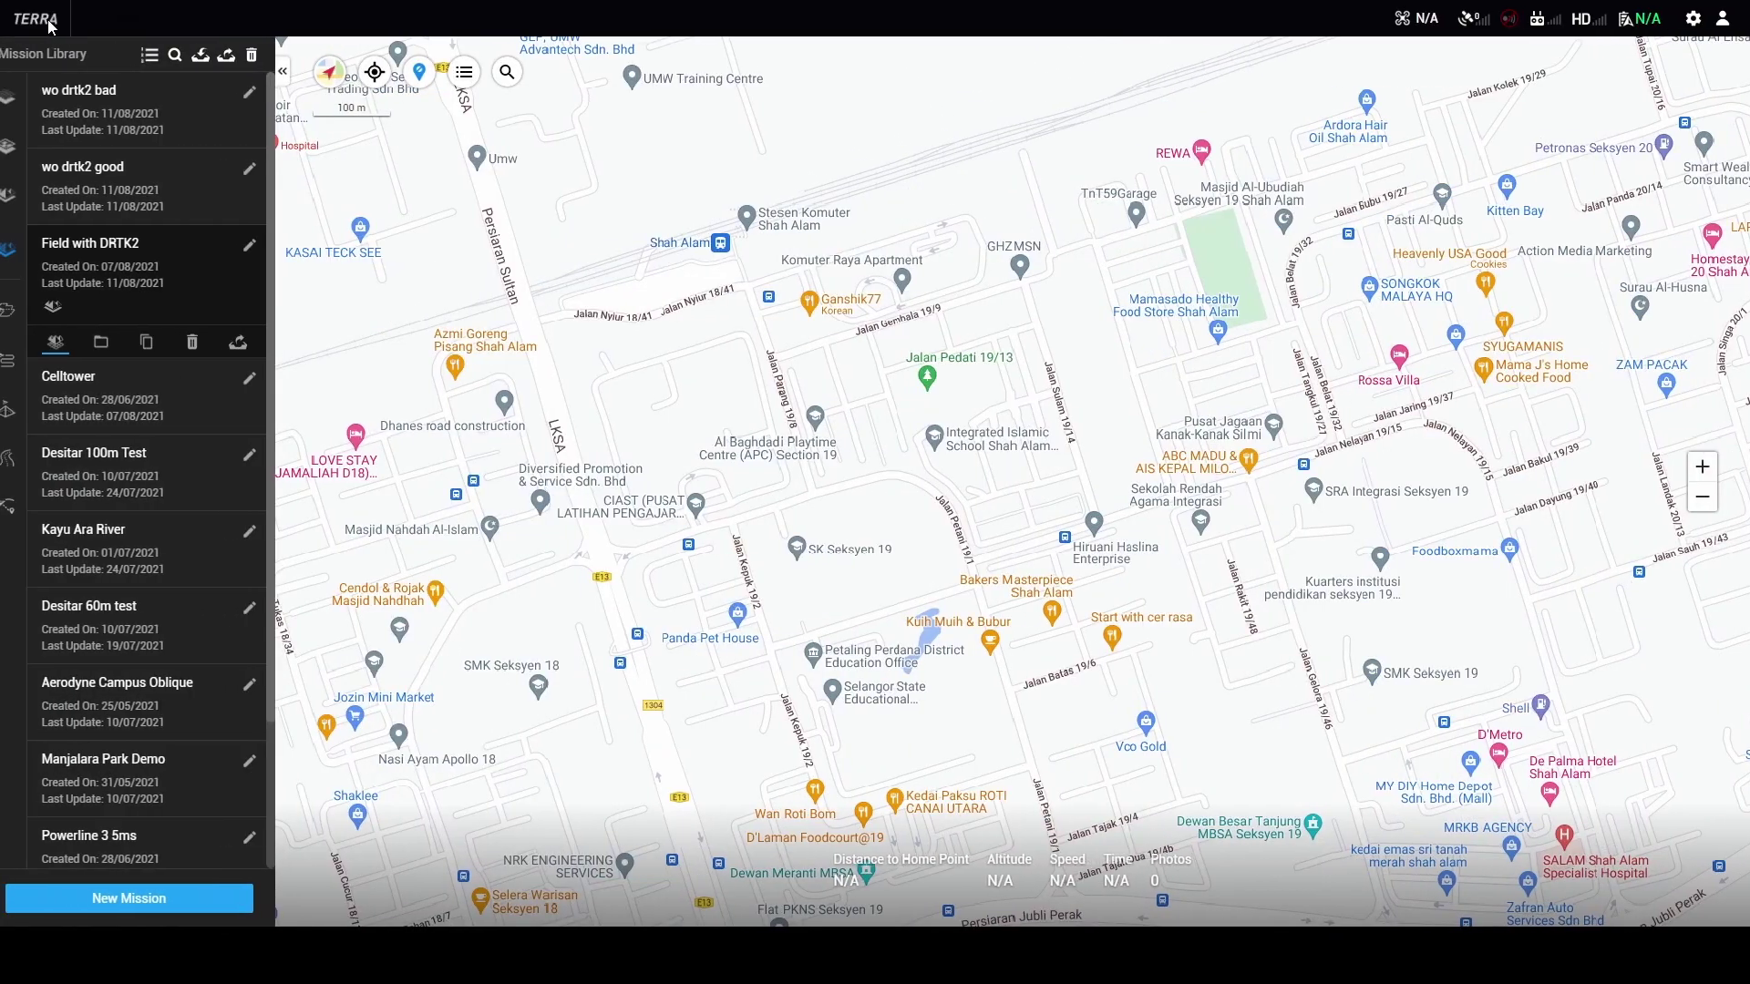
Reopen the "wo drtk2 good" reconstruction and examine the same central field area for comparison.
{"action": "left_click", "coordinate": [143, 183]}
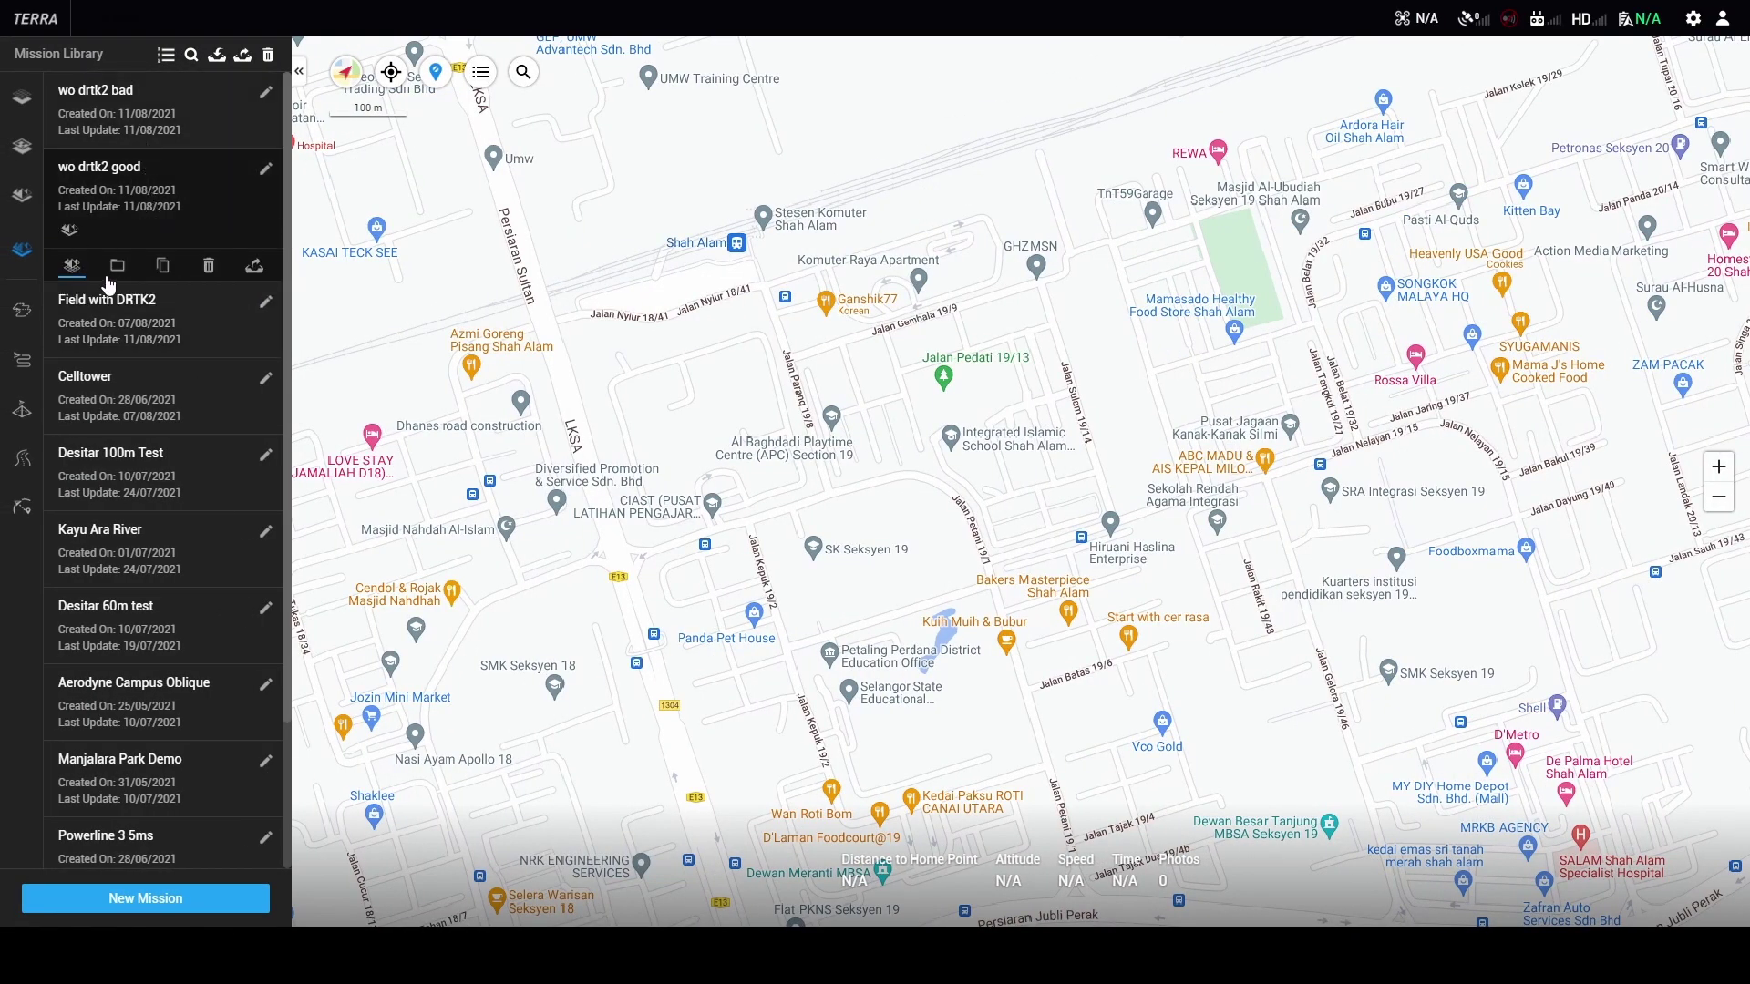
{"action": "left_click", "coordinate": [71, 266]}
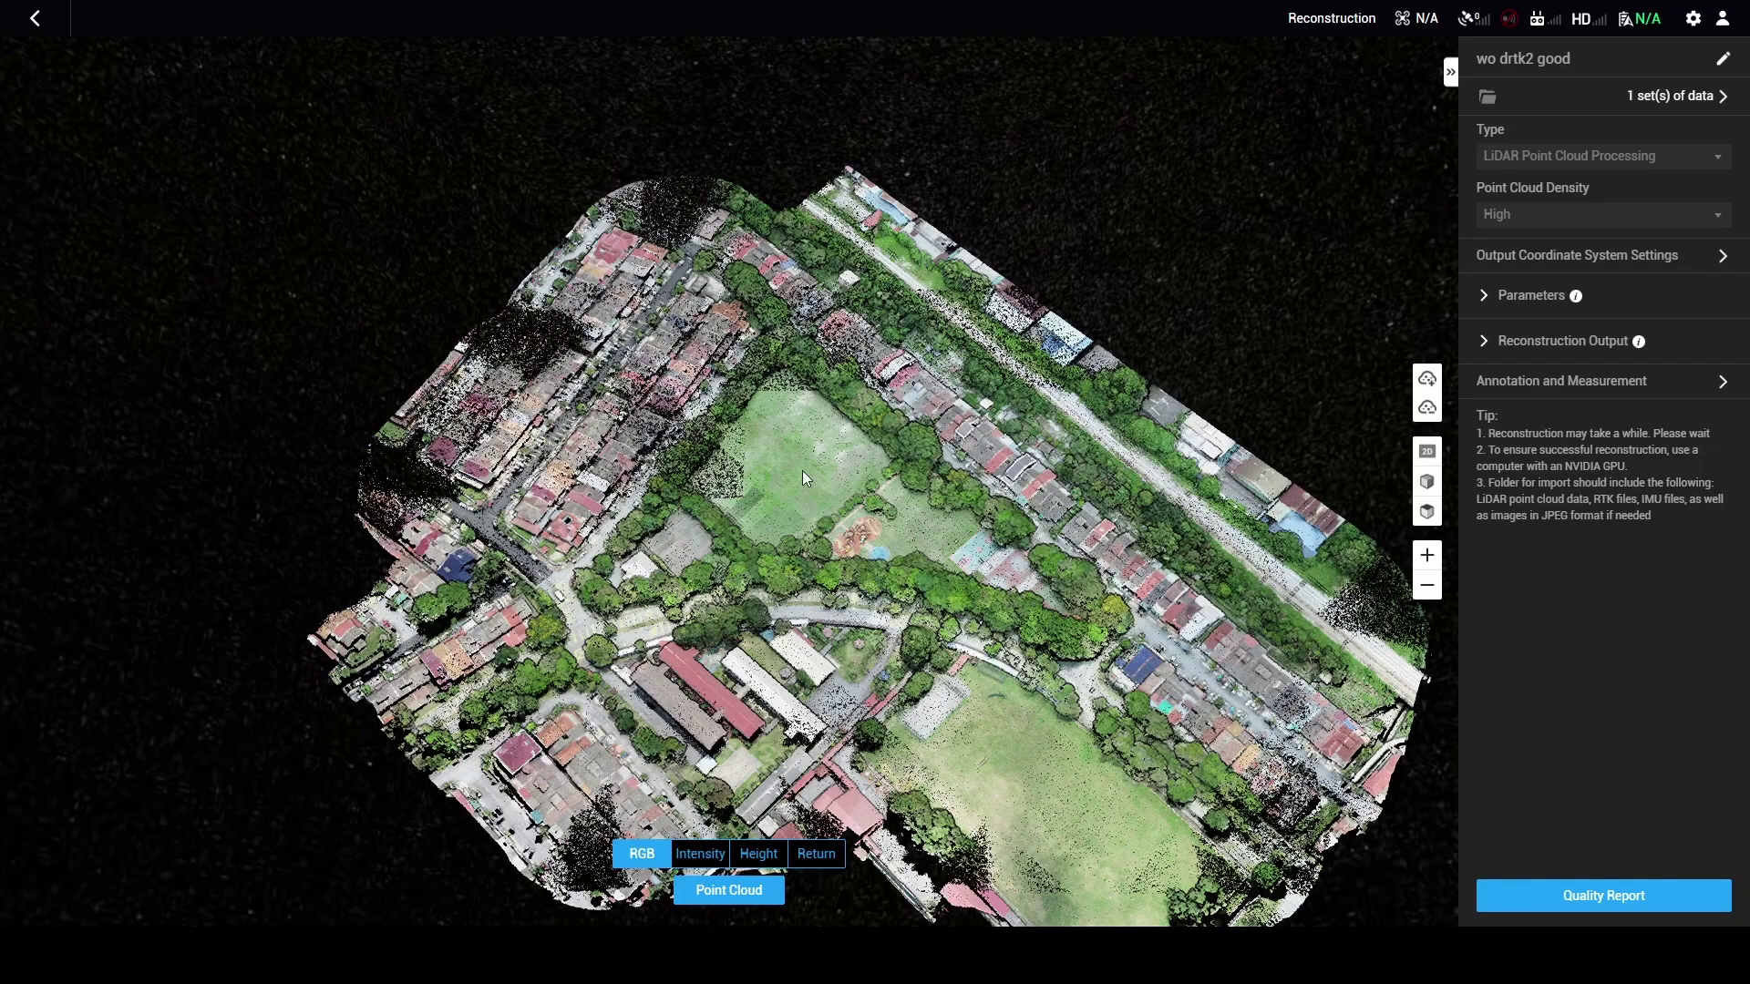
{"action": "scroll", "coordinate": [662, 430], "scroll_direction": "up", "scroll_amount": 5}
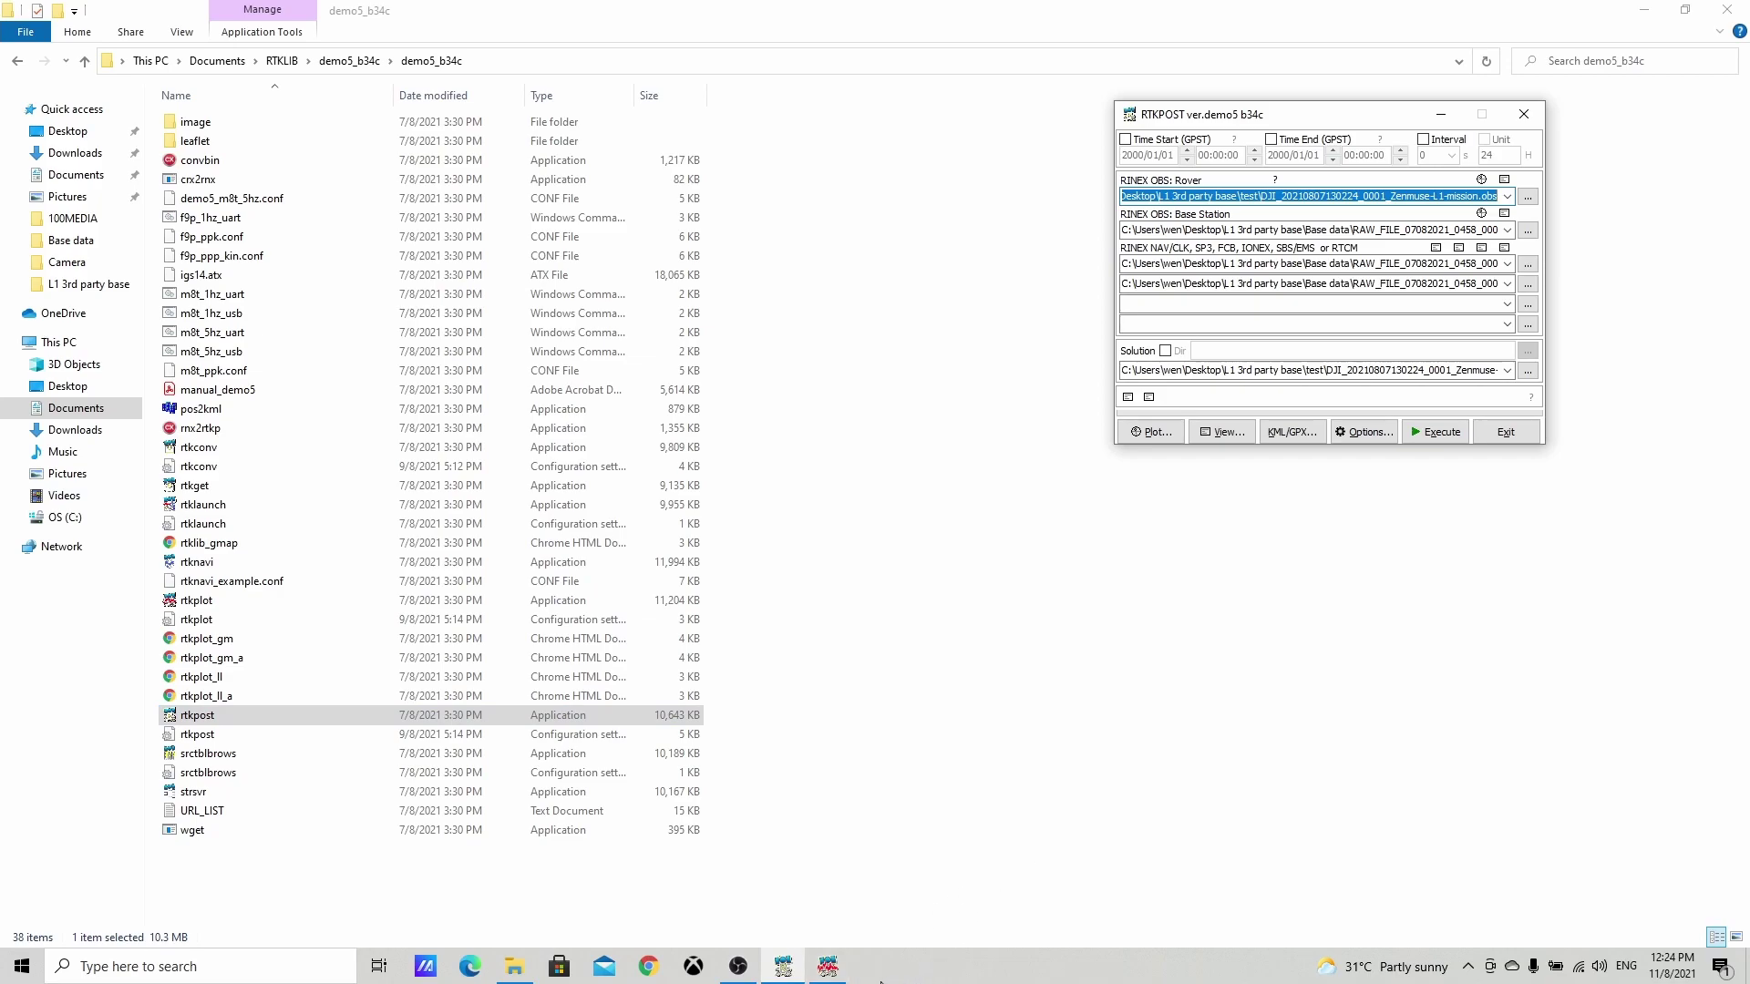
Switch to the RTKLIB plot and examine the ground track of the mission's .pos solution.
{"action": "left_click", "coordinate": [841, 969]}
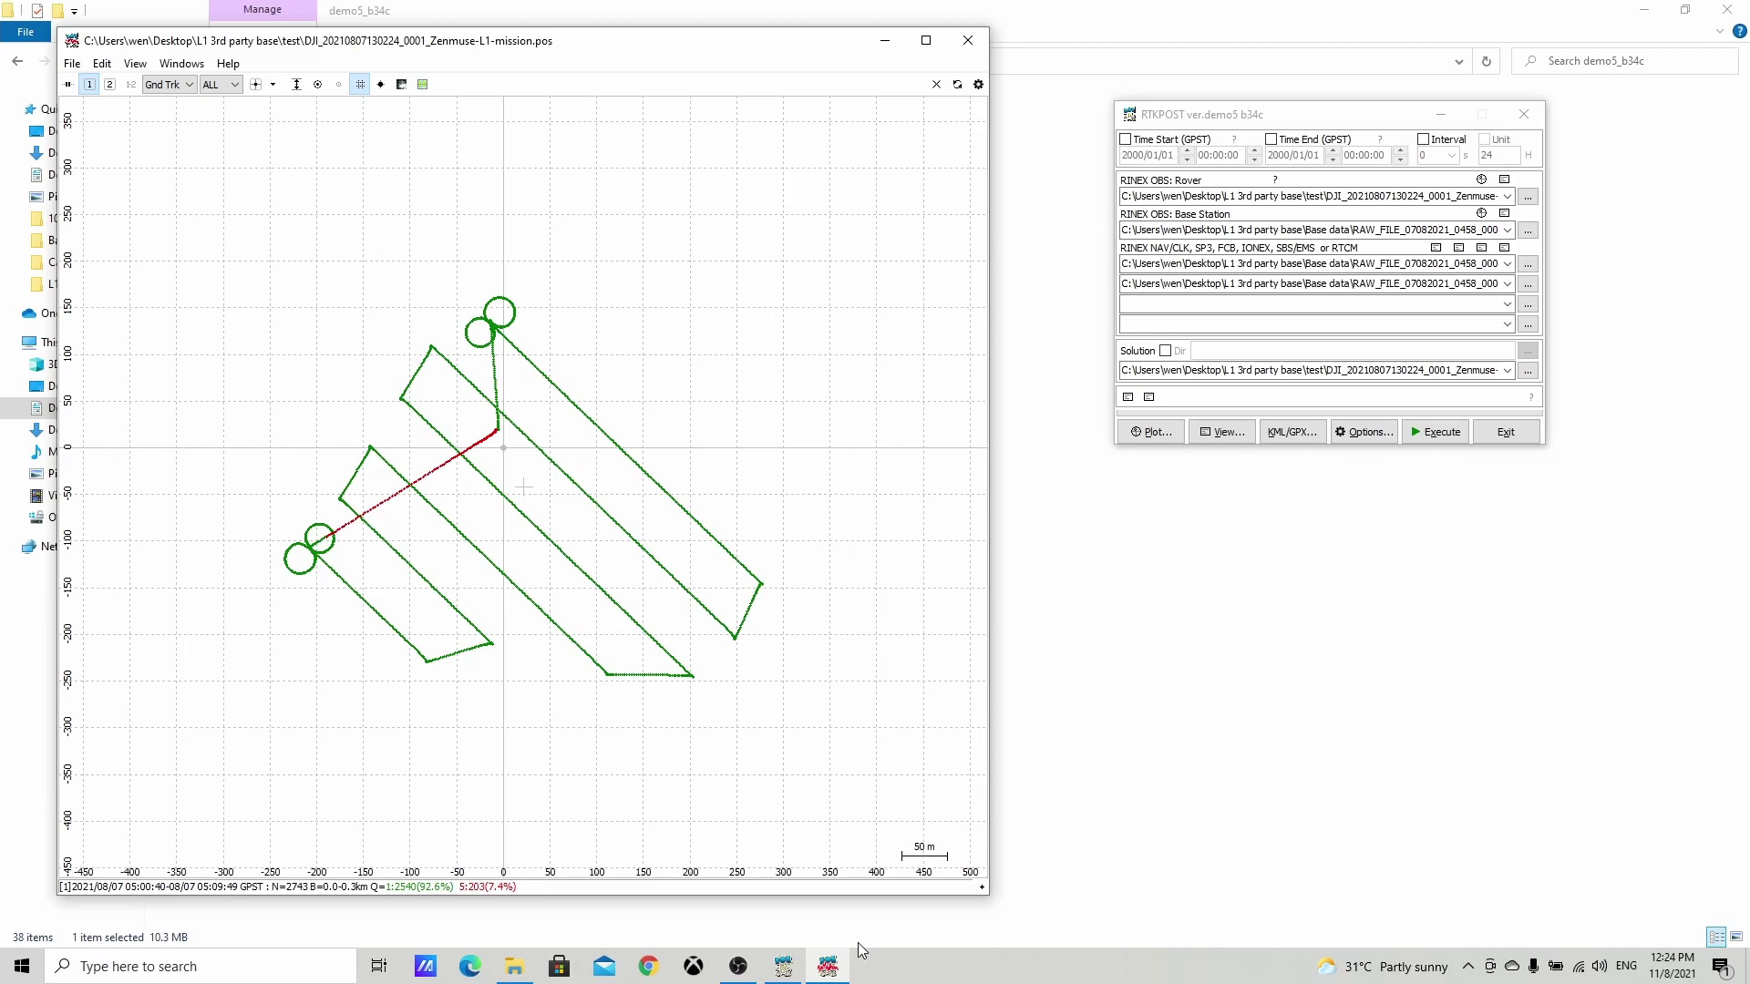
{"action": "left_click", "coordinate": [1486, 219]}
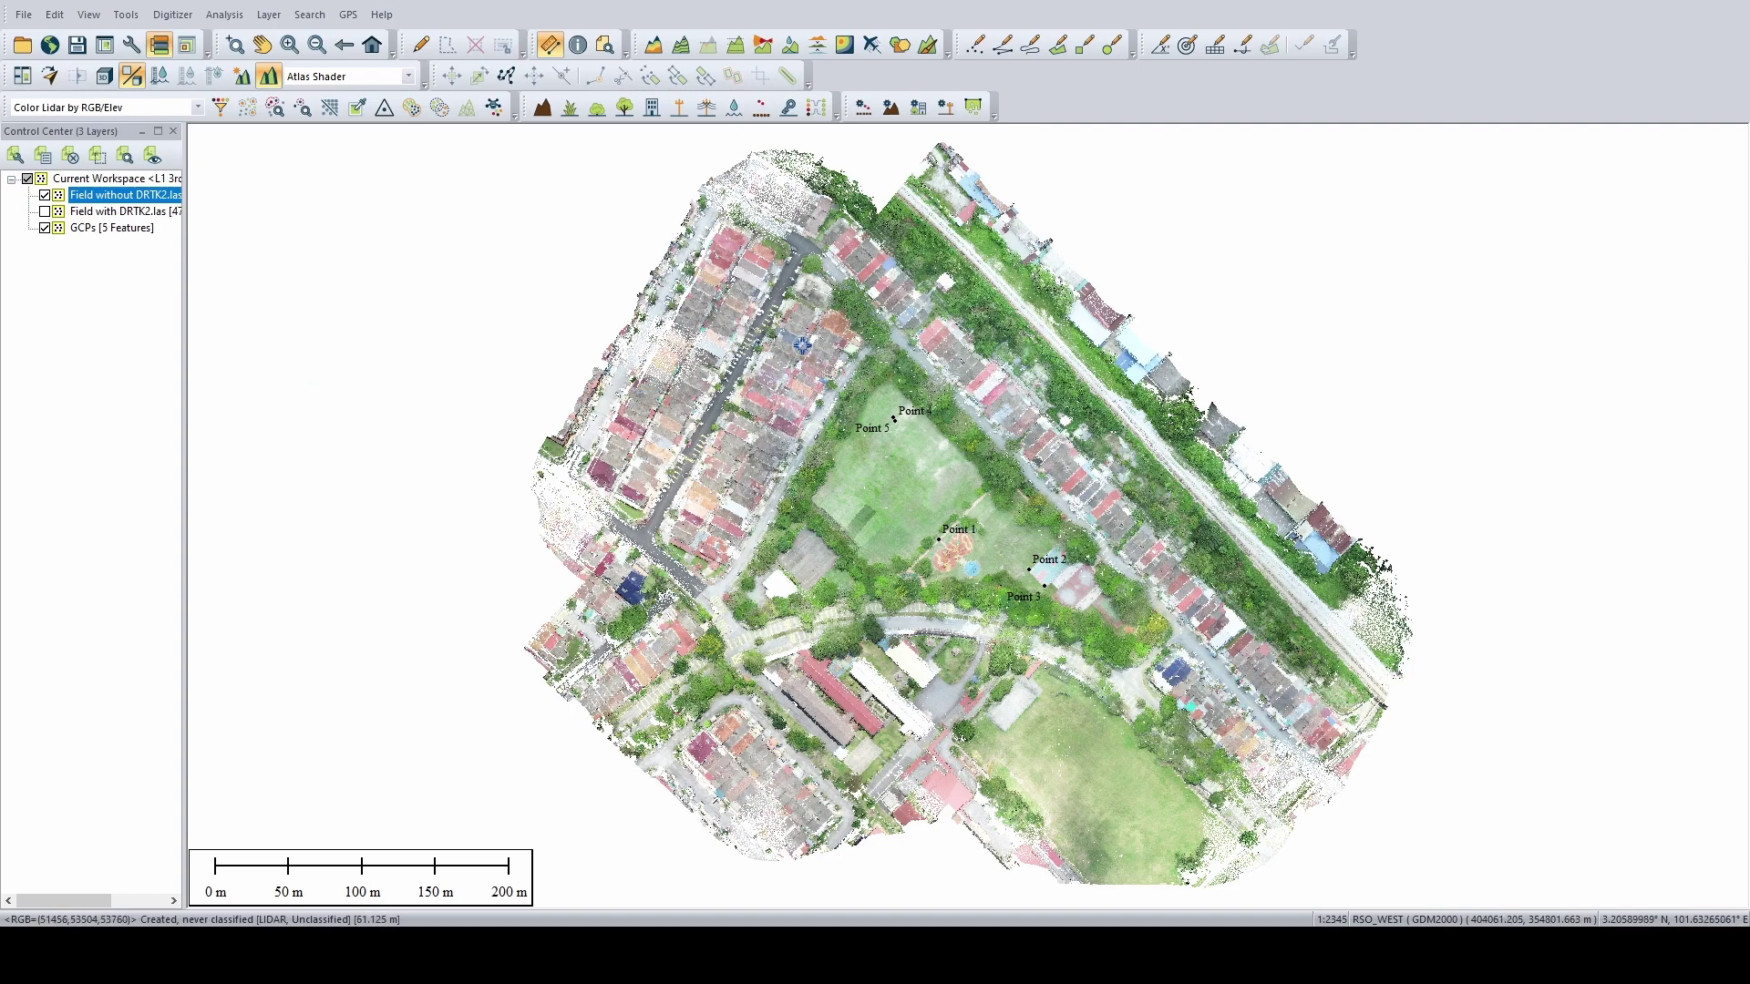
Switch to Global Mapper and hide the "Field without DRTK2.las" layer around GCP Points 1 to 3.
{"action": "left_click", "coordinate": [235, 45]}
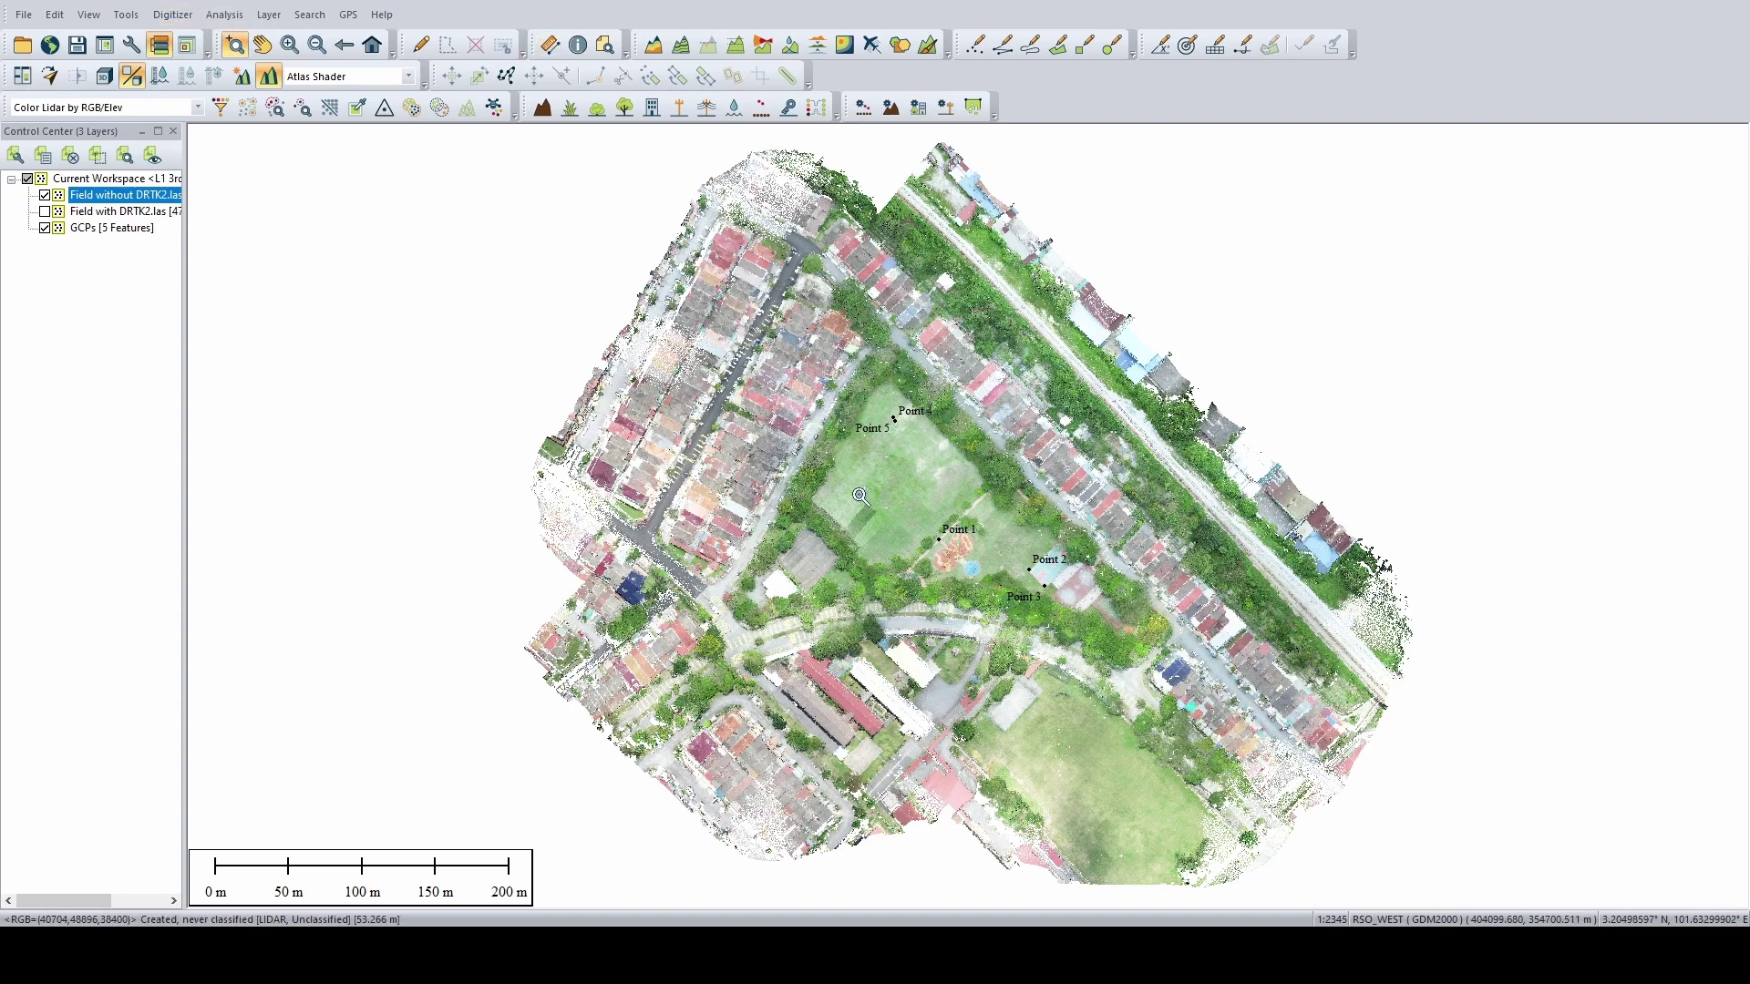
{"action": "left_click_drag", "start_coordinate": [854, 493], "coordinate": [1108, 666]}
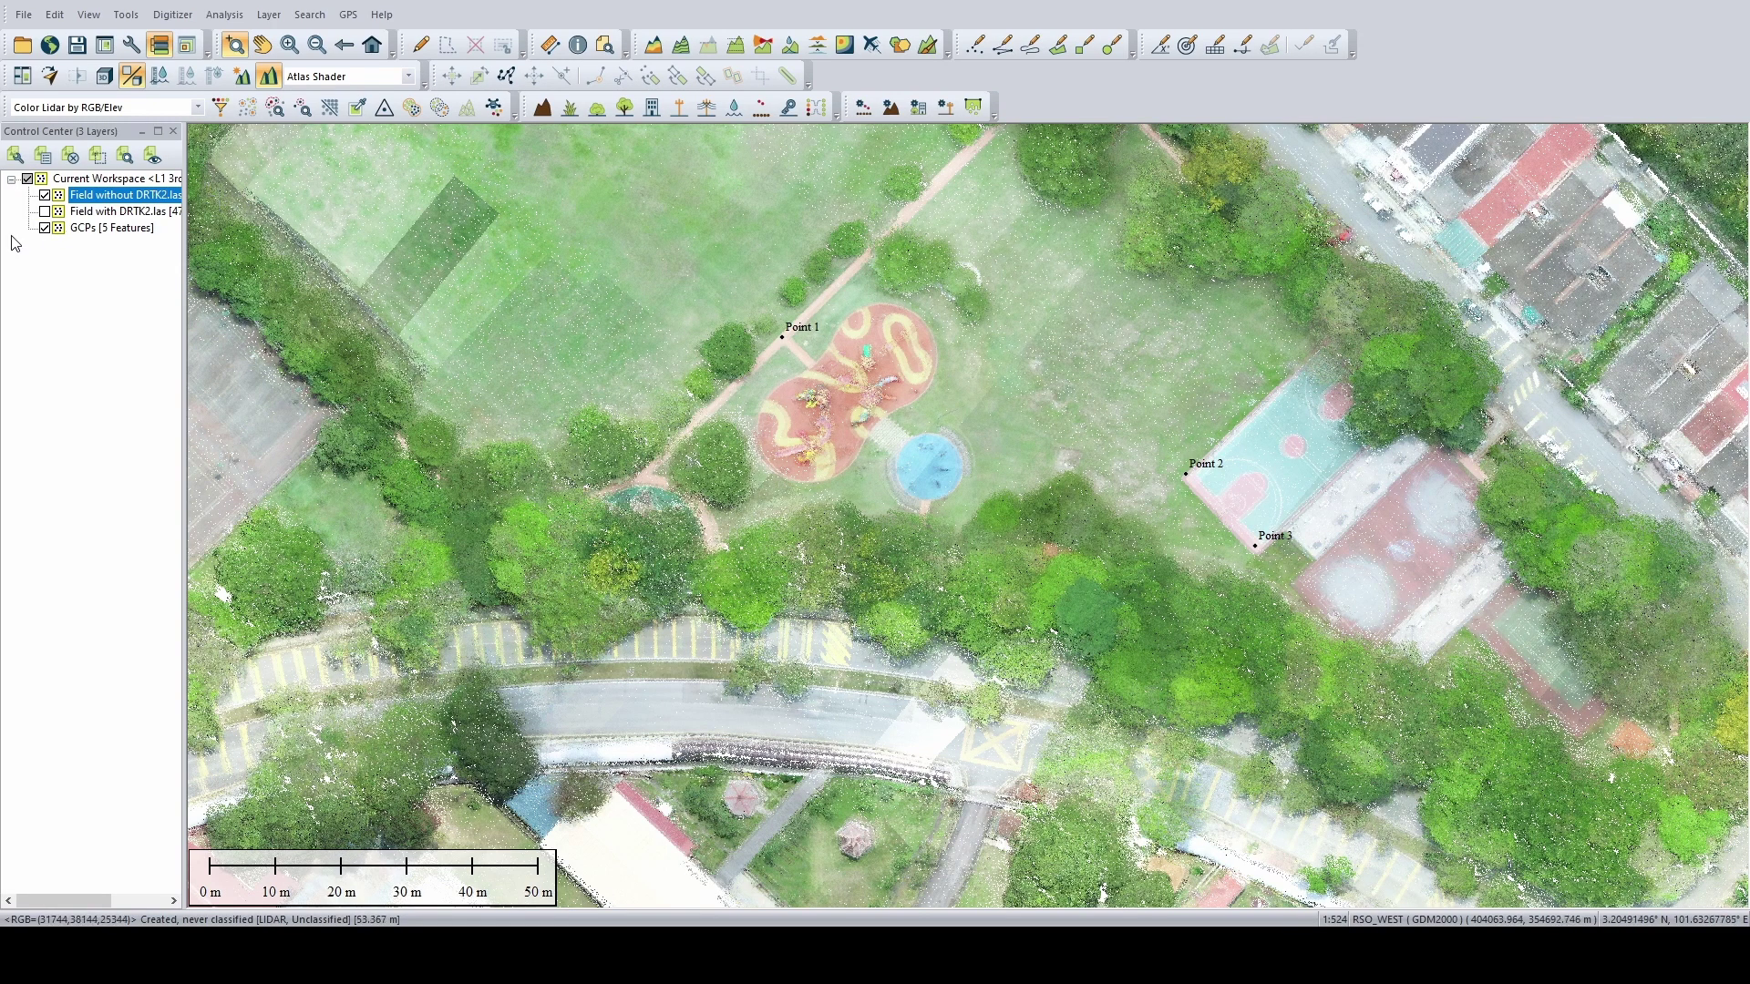
{"action": "left_click", "coordinate": [44, 195]}
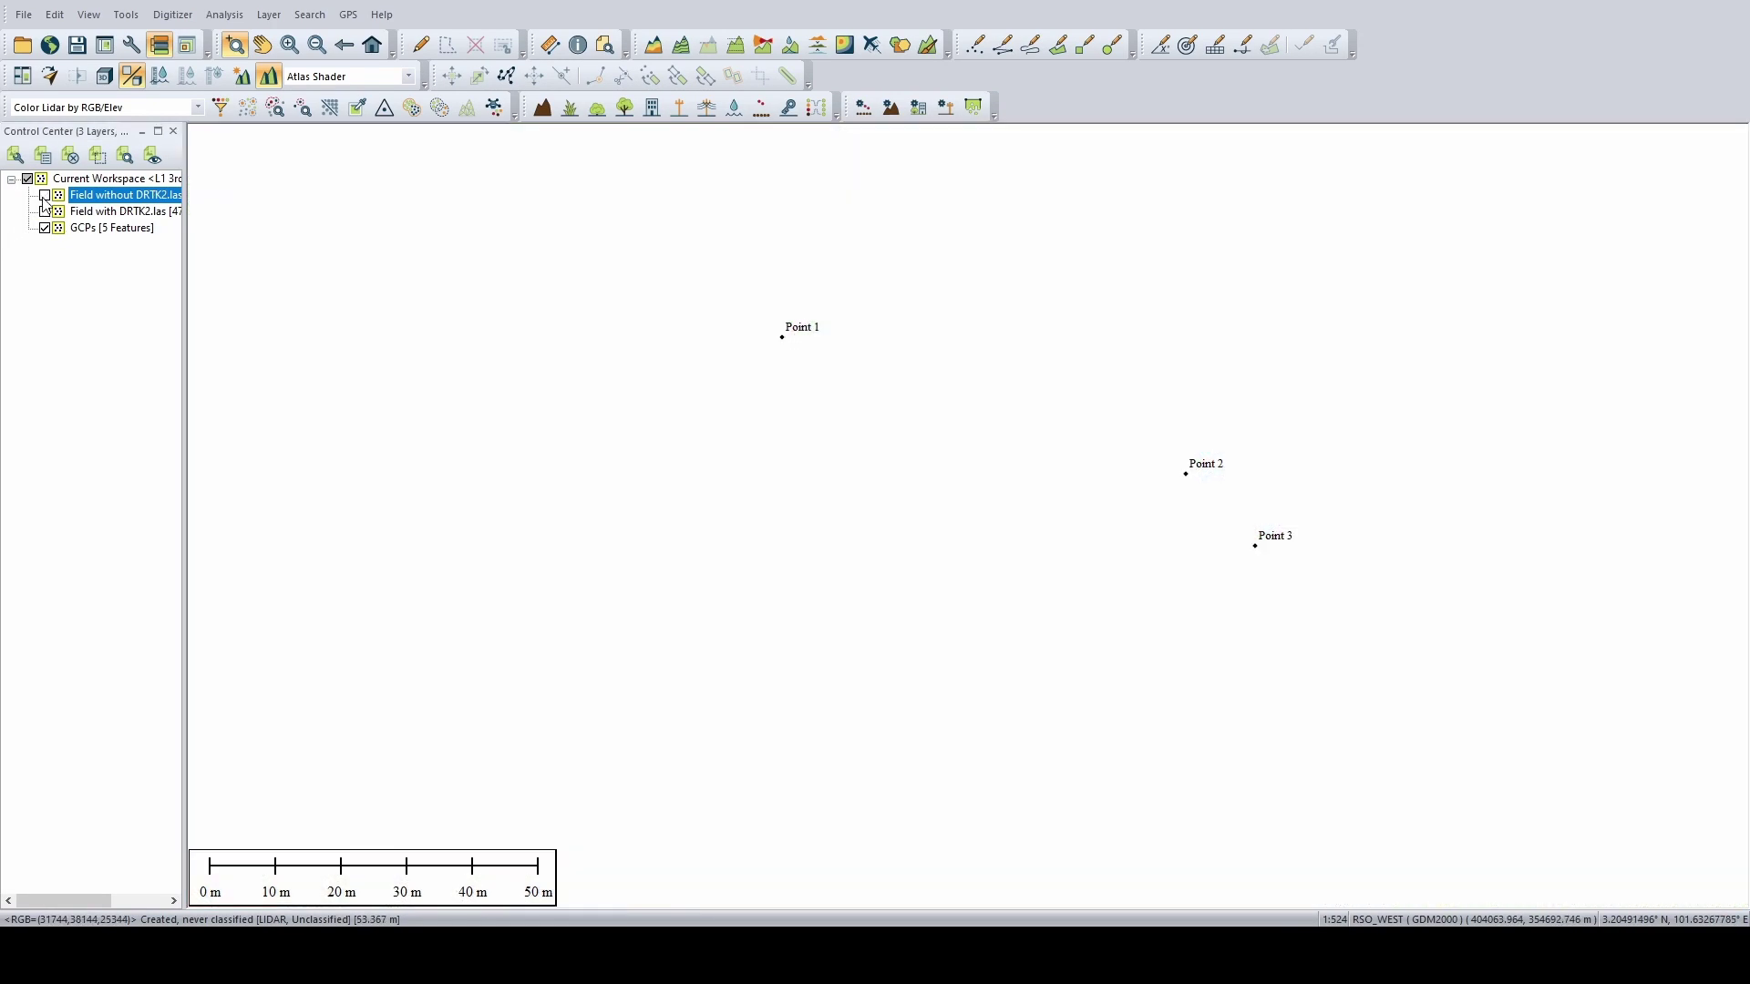
Show the "Field with DRTK2.las" layer and colour the lidar points by intensity.
{"action": "left_click", "coordinate": [44, 211]}
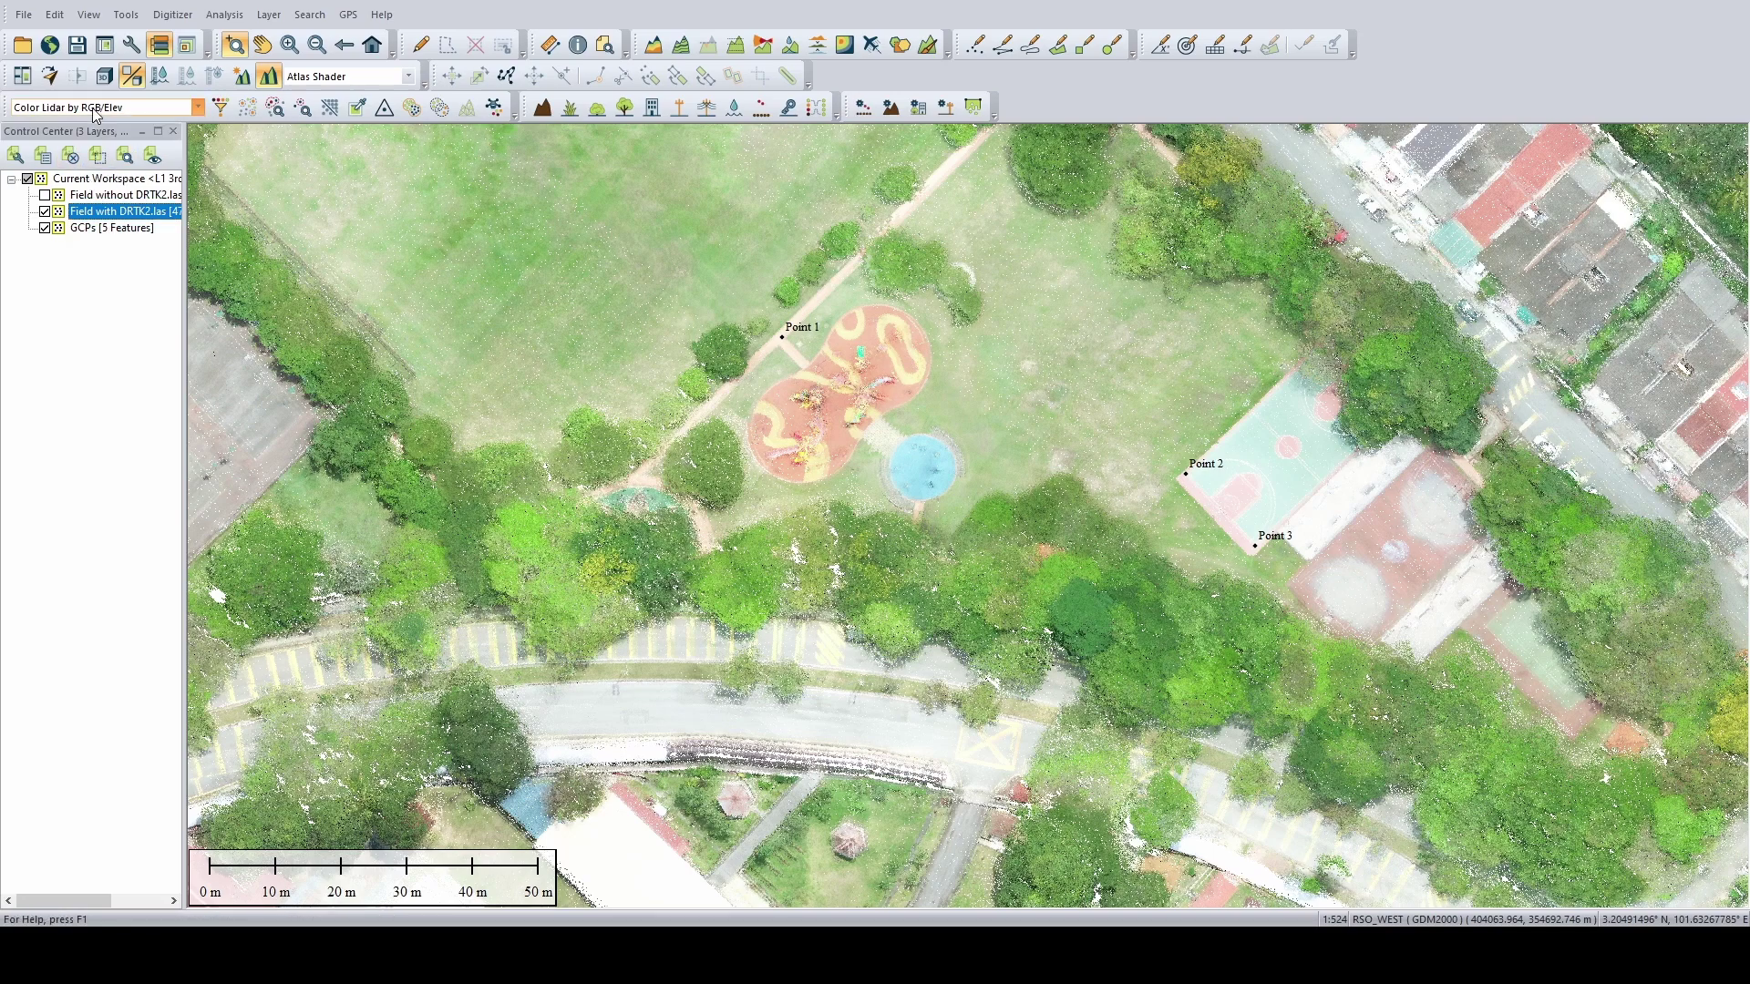
{"action": "key", "text": "Down"}
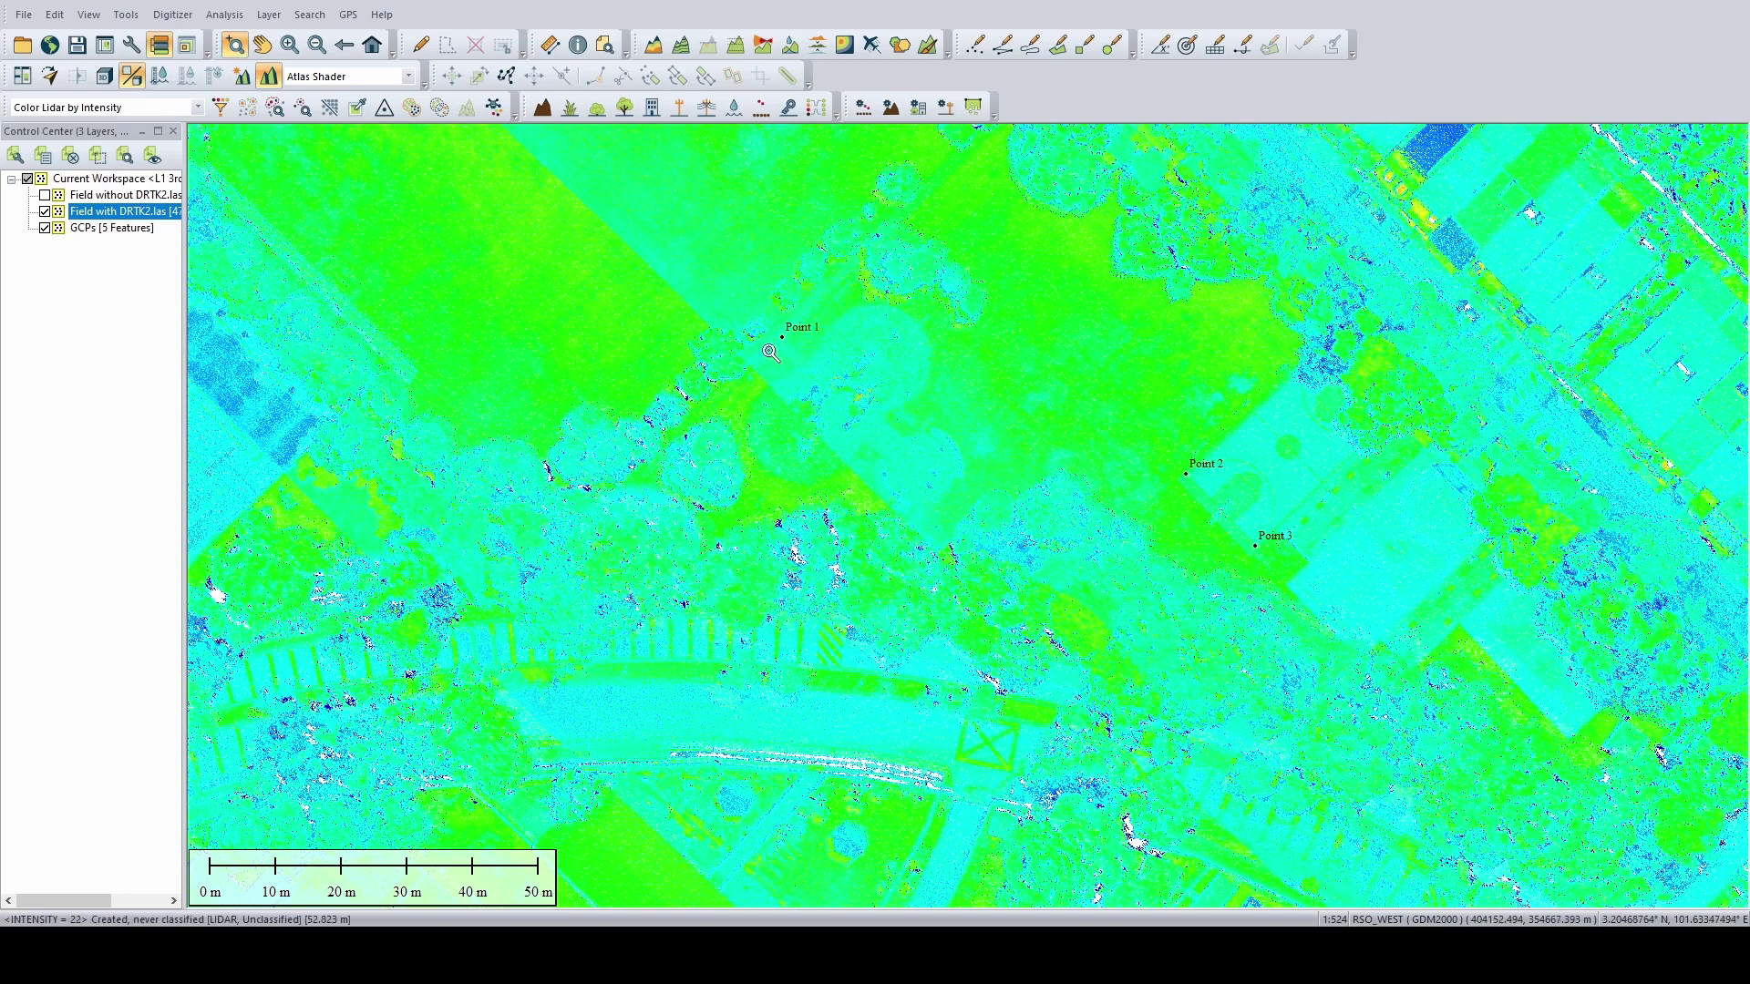
Measure the offset between GCP Point 1 and the nearby ground feature in the "Field with DRTK2.las" point cloud.
{"action": "left_click_drag", "start_coordinate": [665, 283], "coordinate": [847, 422]}
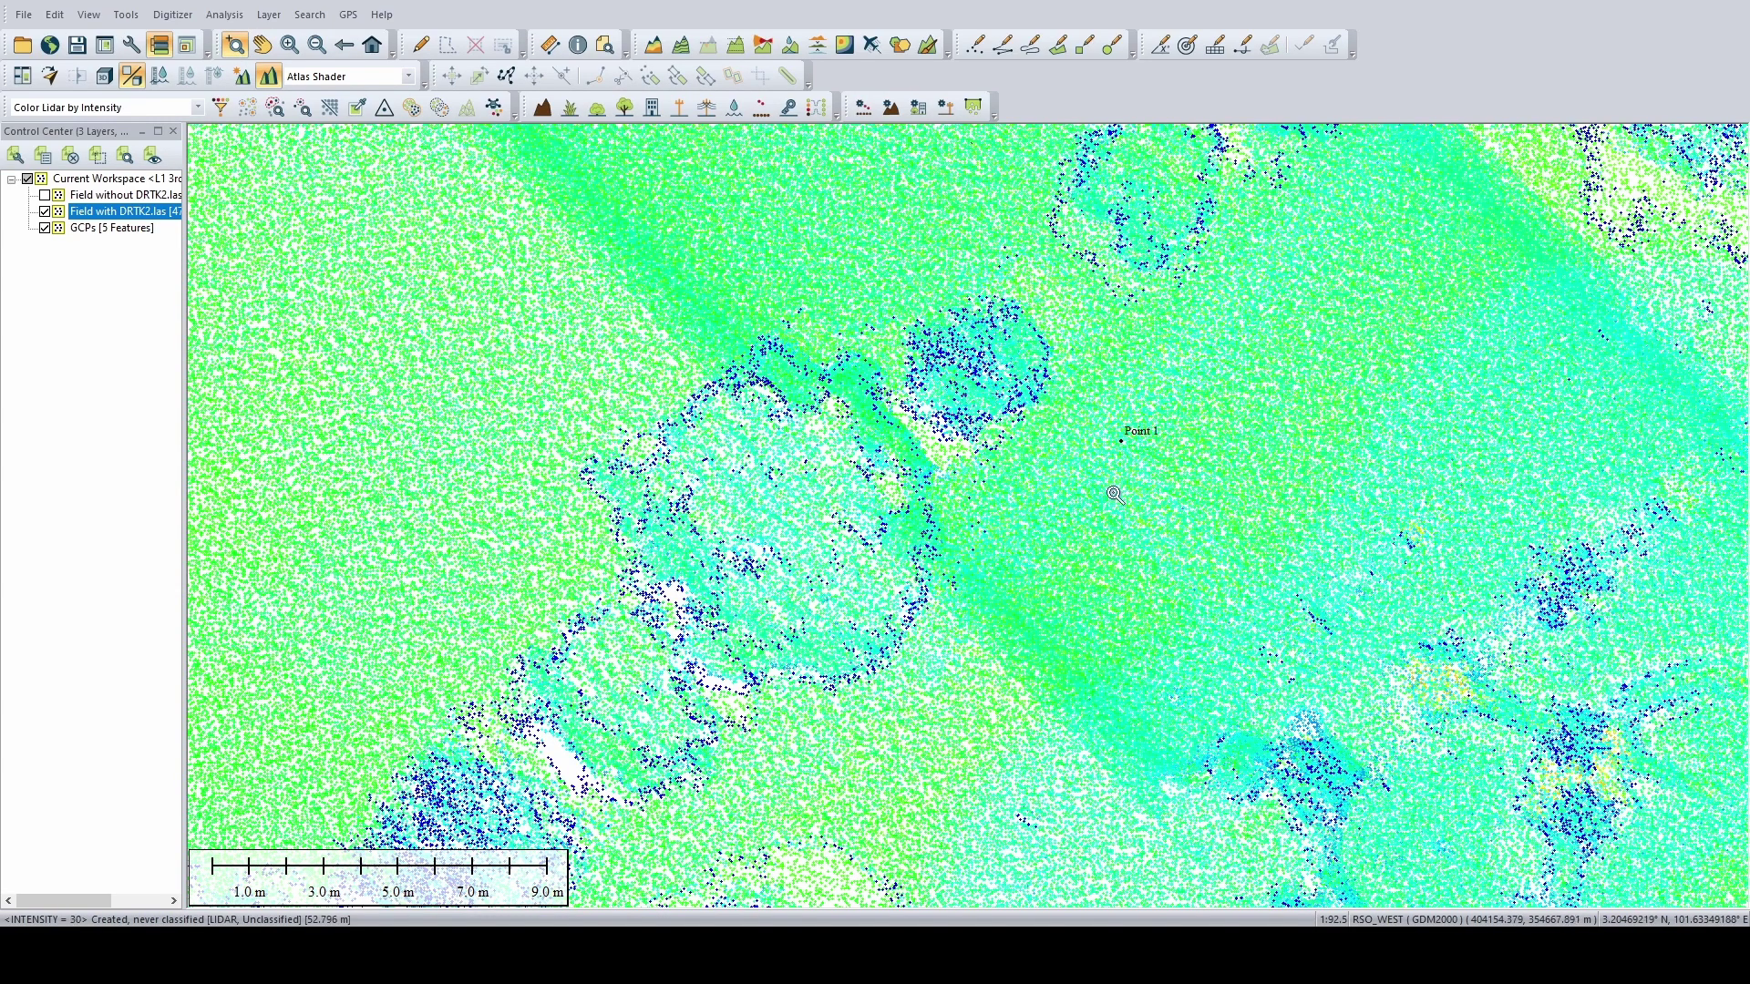
{"action": "left_click_drag", "start_coordinate": [1127, 513], "coordinate": [740, 487]}
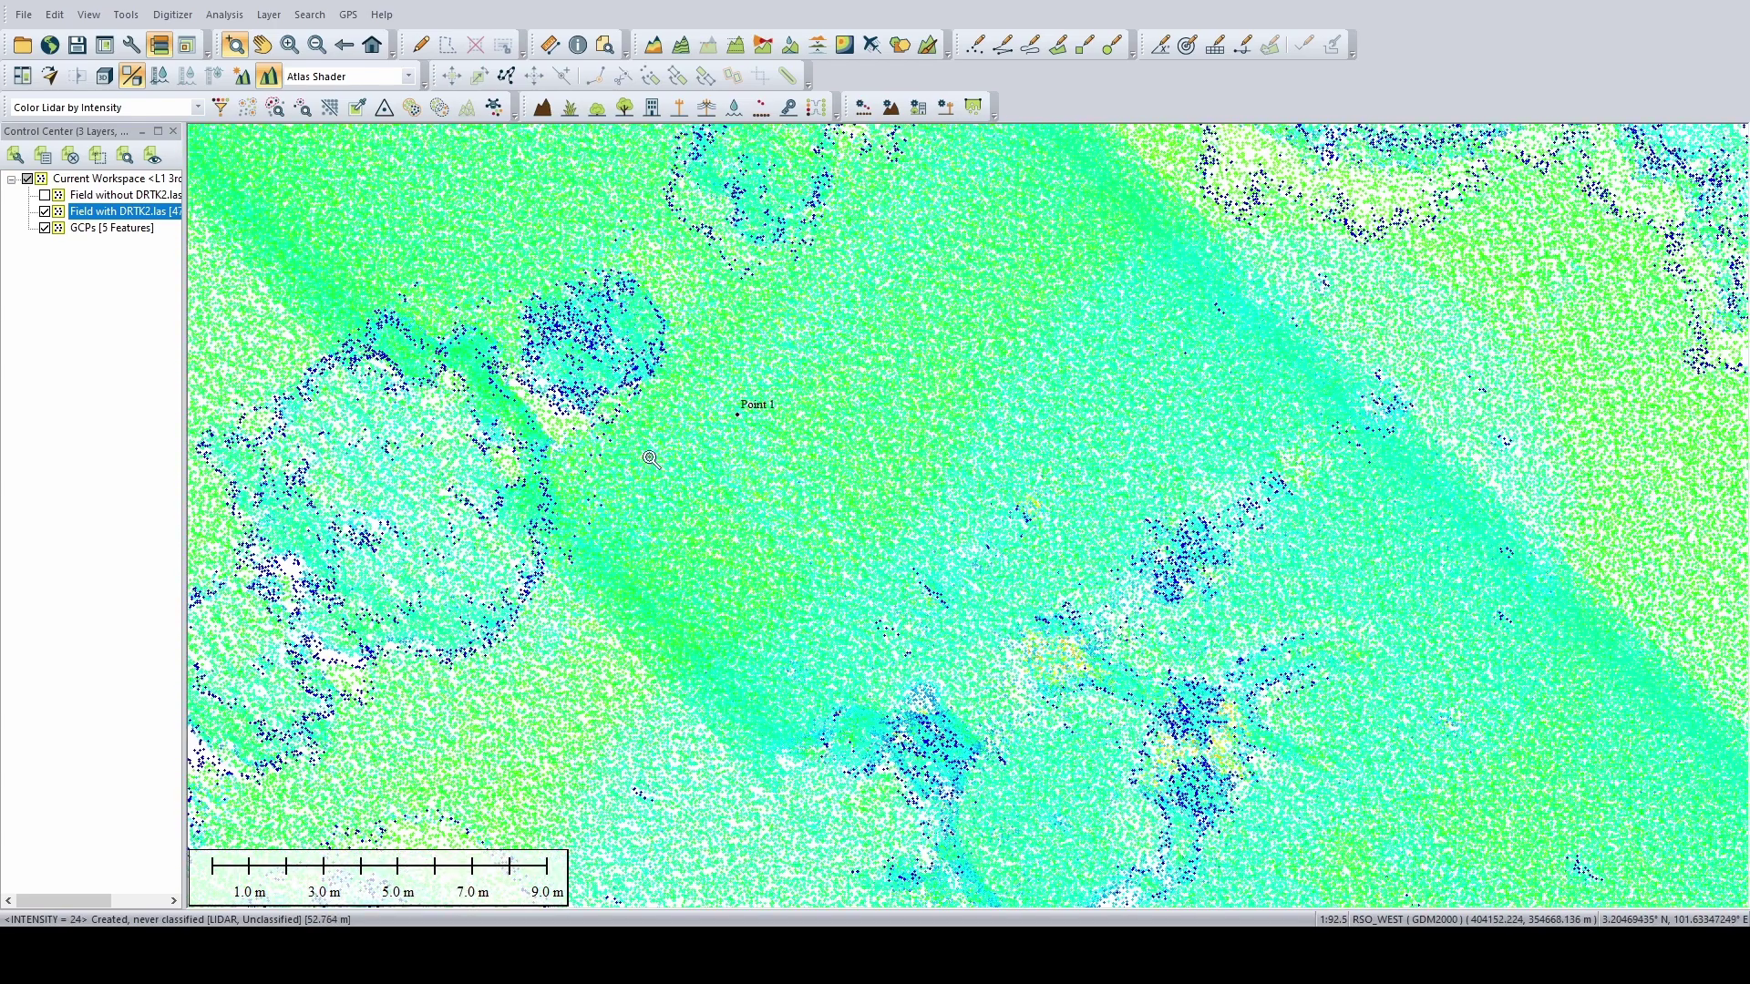
{"action": "scroll", "coordinate": [766, 447], "scroll_direction": "up", "scroll_amount": 1}
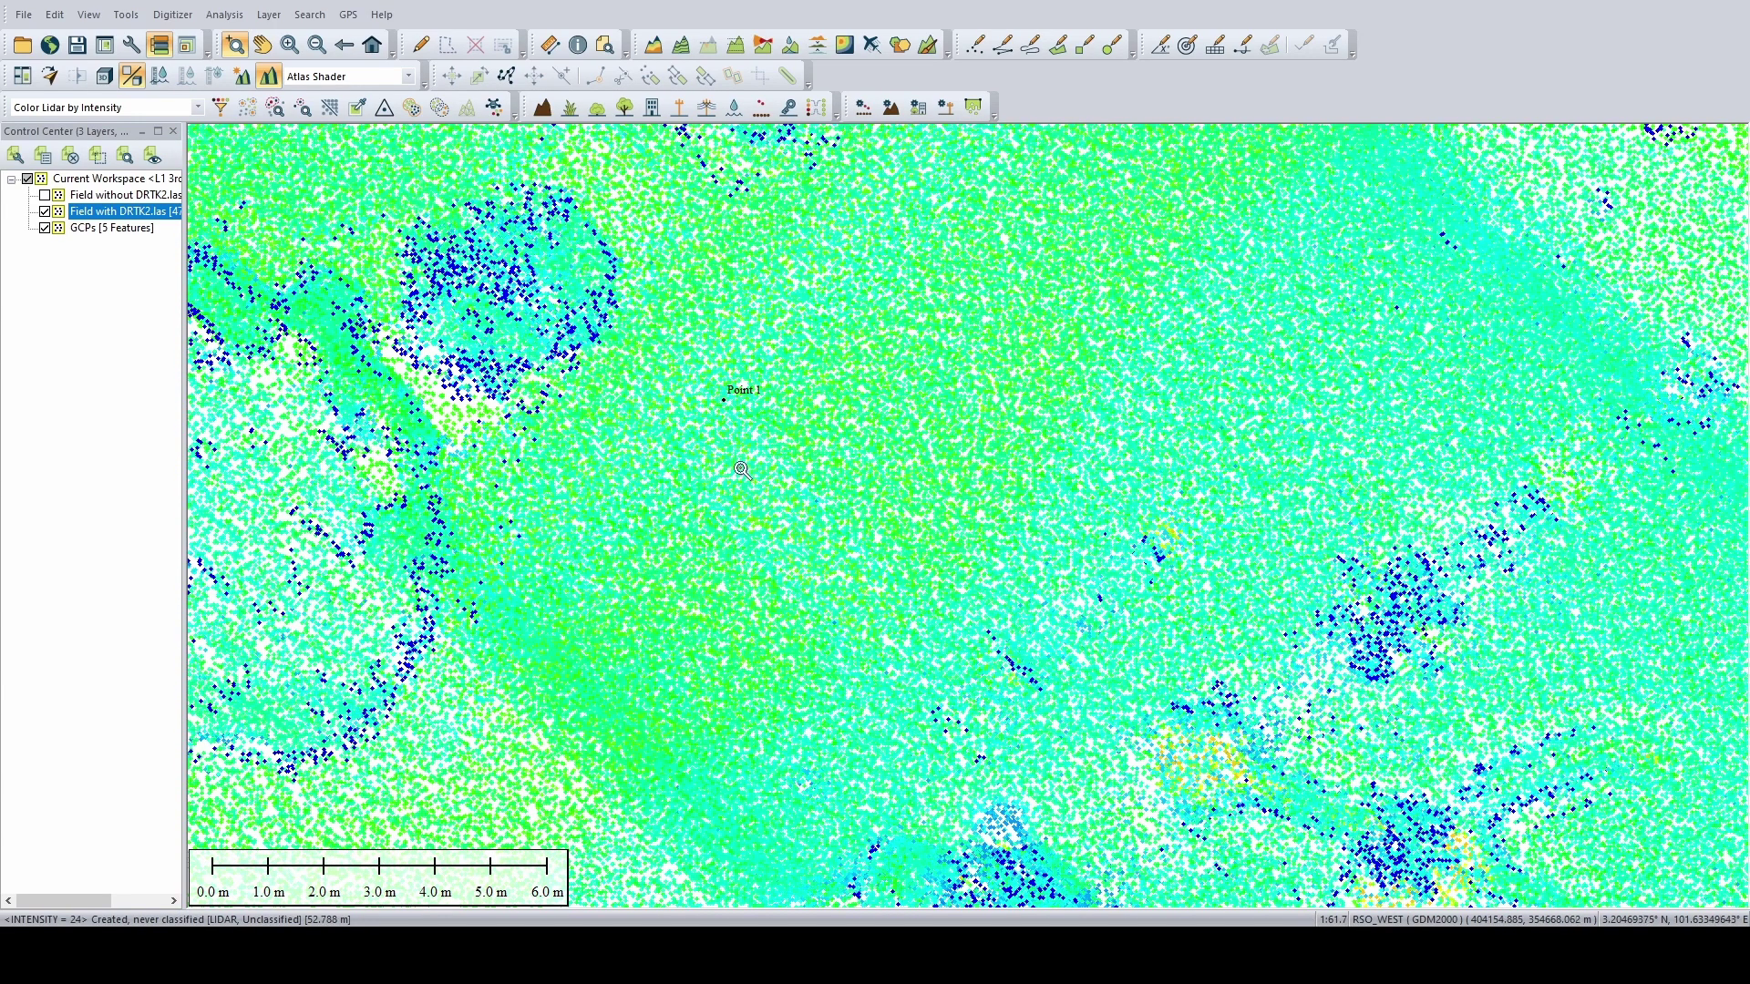
{"action": "left_click", "coordinate": [549, 45]}
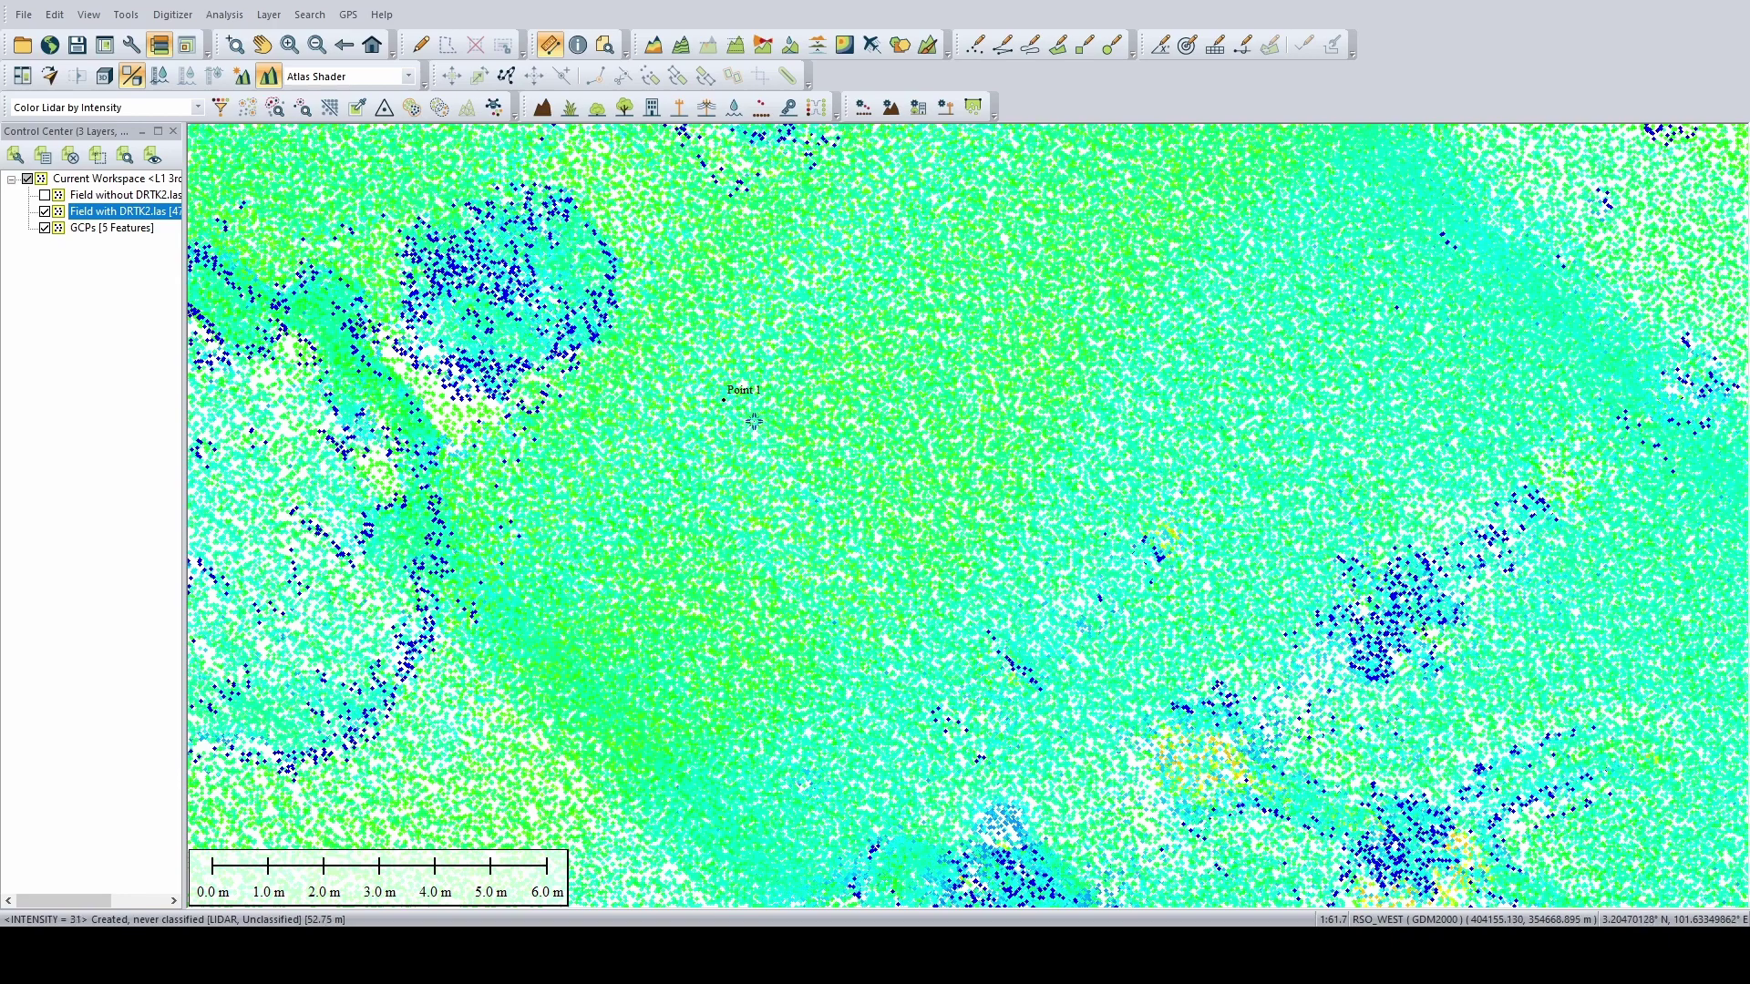
{"action": "left_click", "coordinate": [754, 421]}
Replace the visible layer with "Field without DRTK2.las" and measure the same offset beside GCP Point 1.
{"action": "left_click", "coordinate": [43, 211]}
{"action": "left_click", "coordinate": [44, 195]}
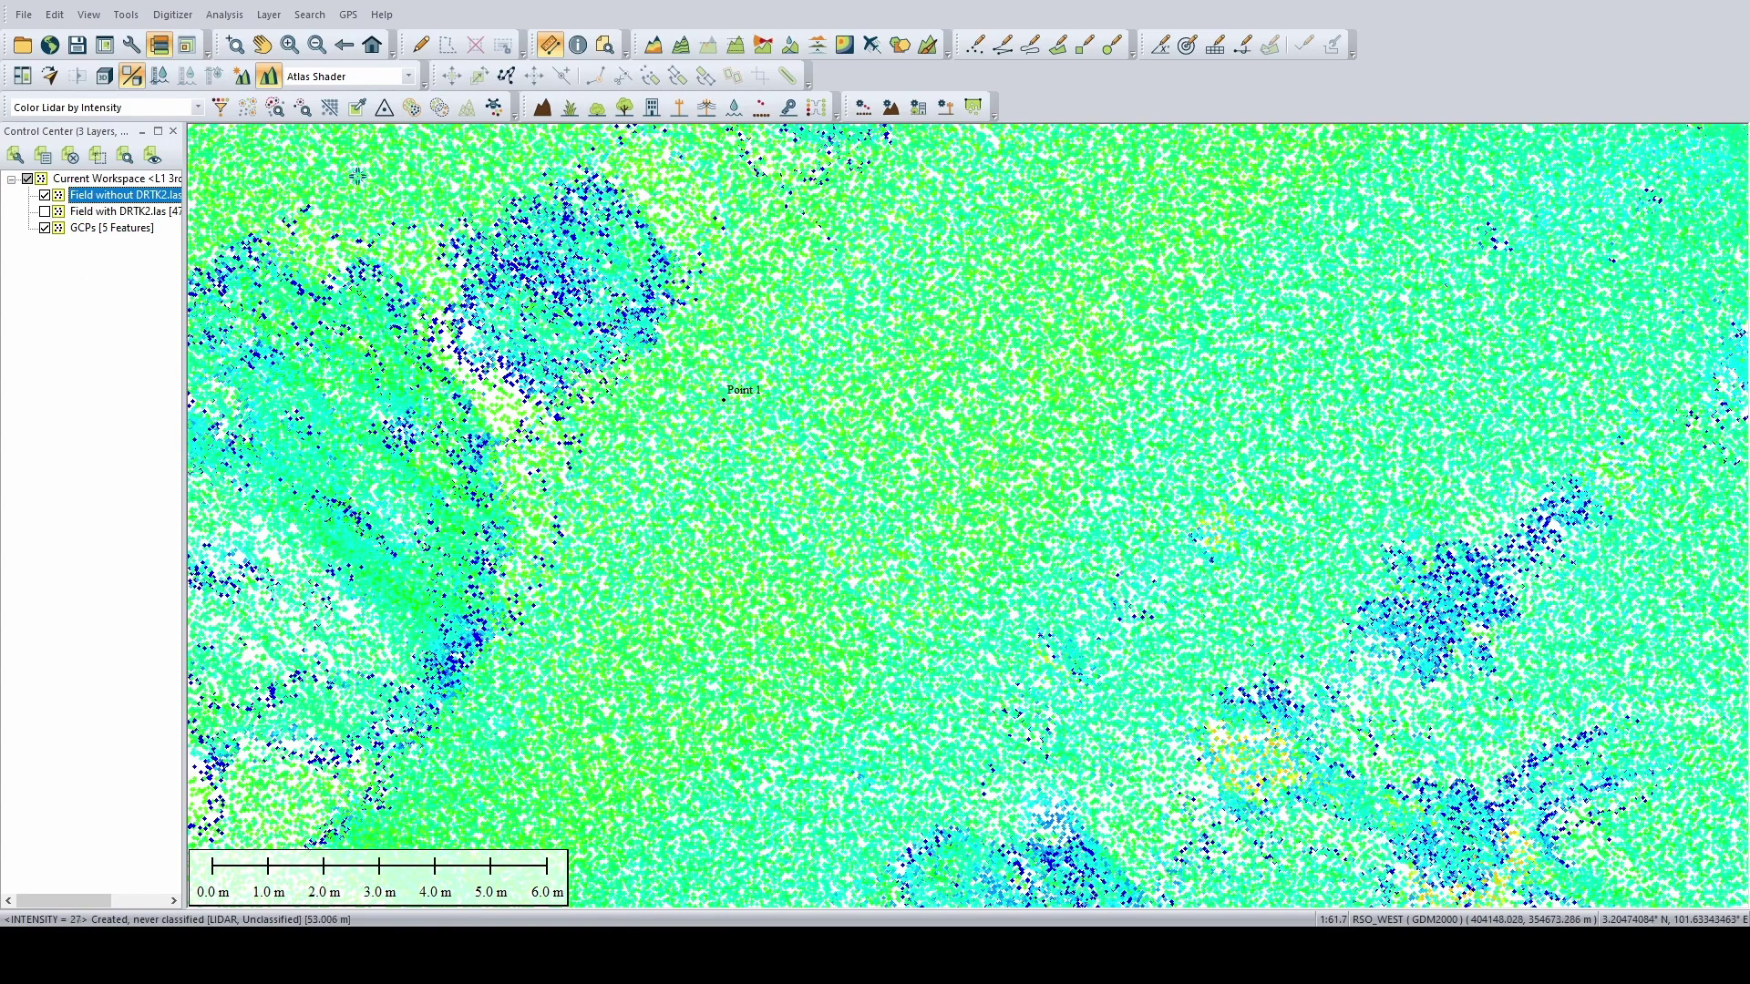
{"action": "left_click", "coordinate": [800, 408]}
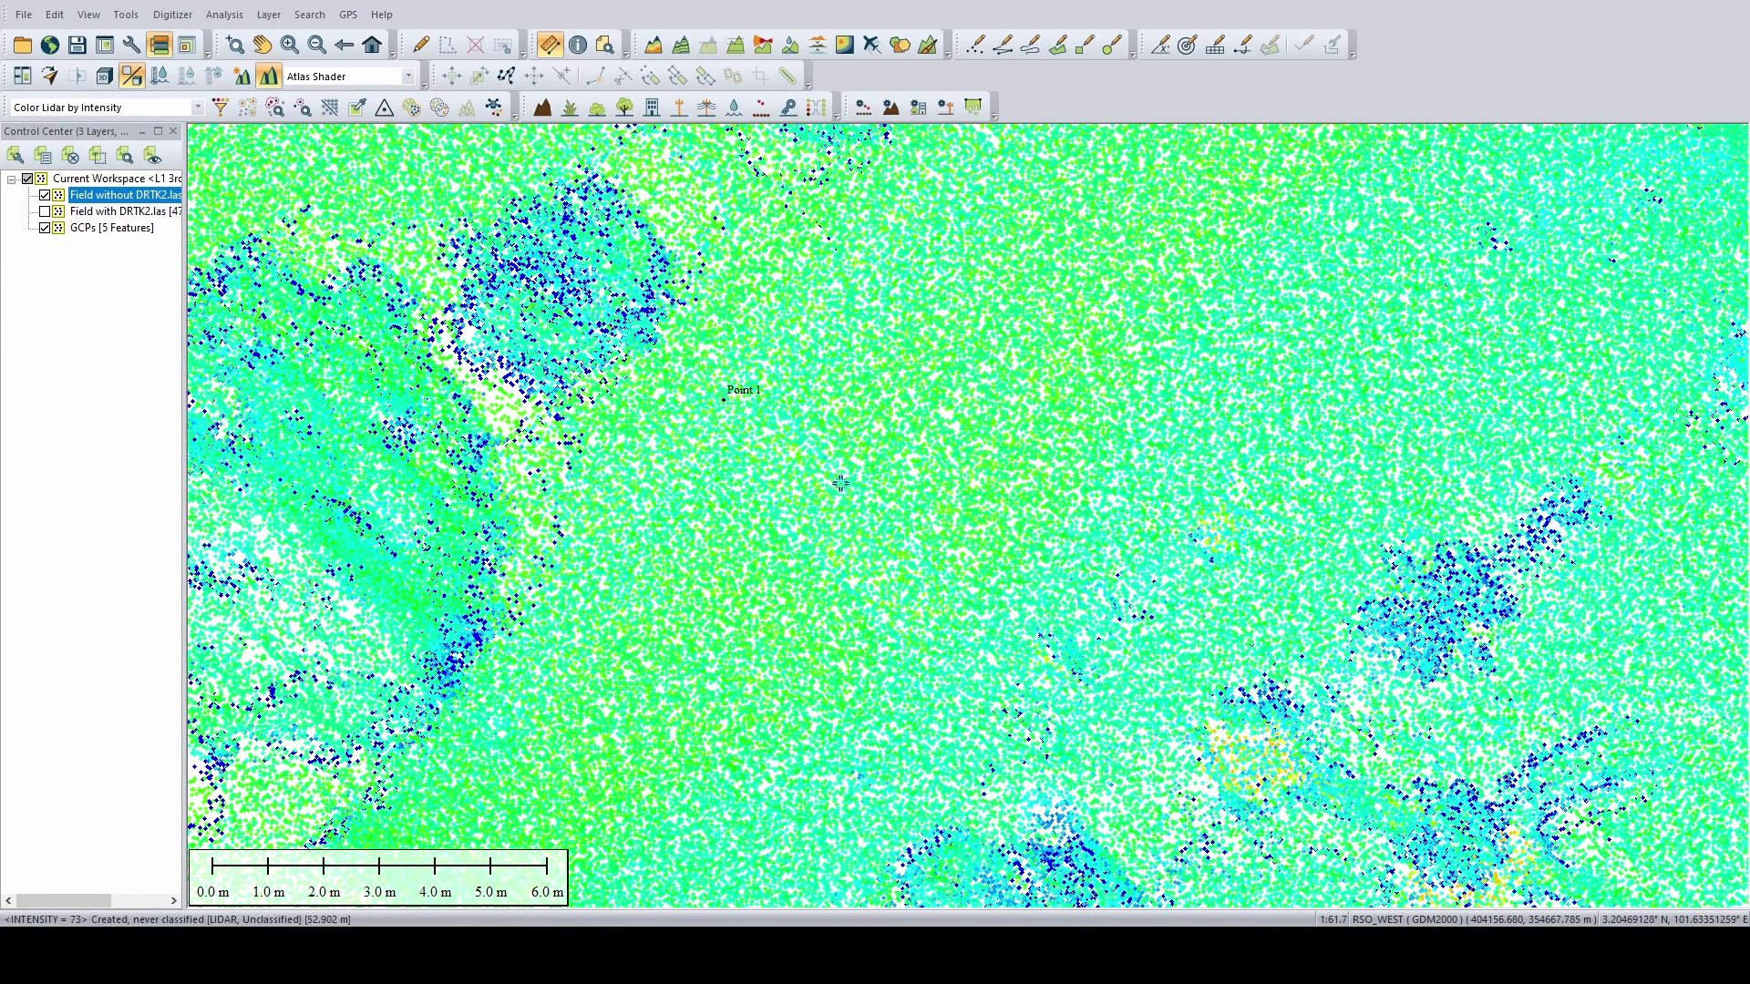
Measure the distance from GCP Point 2 to Point 3 along the court's edge, over the "Field without DRTK2.las" point cloud.
{"action": "scroll", "coordinate": [841, 490], "scroll_direction": "down", "scroll_amount": 4}
{"action": "scroll", "coordinate": [840, 490], "scroll_direction": "down", "scroll_amount": 1}
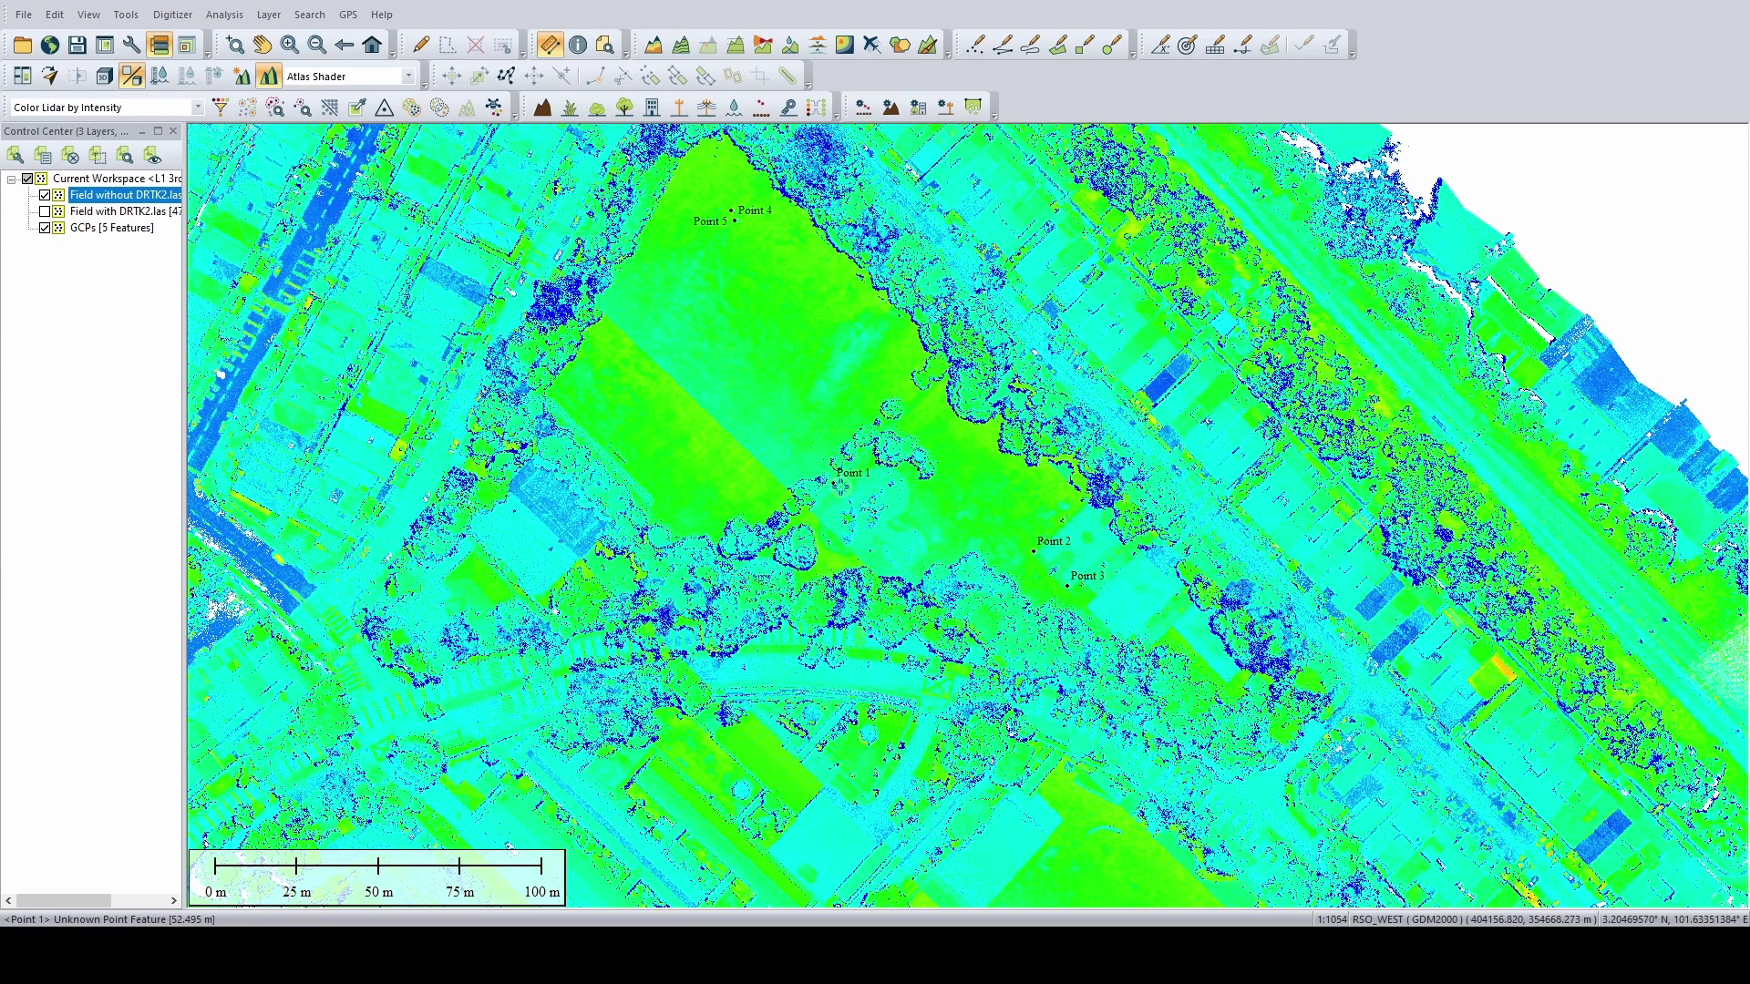
{"action": "left_click", "coordinate": [235, 45]}
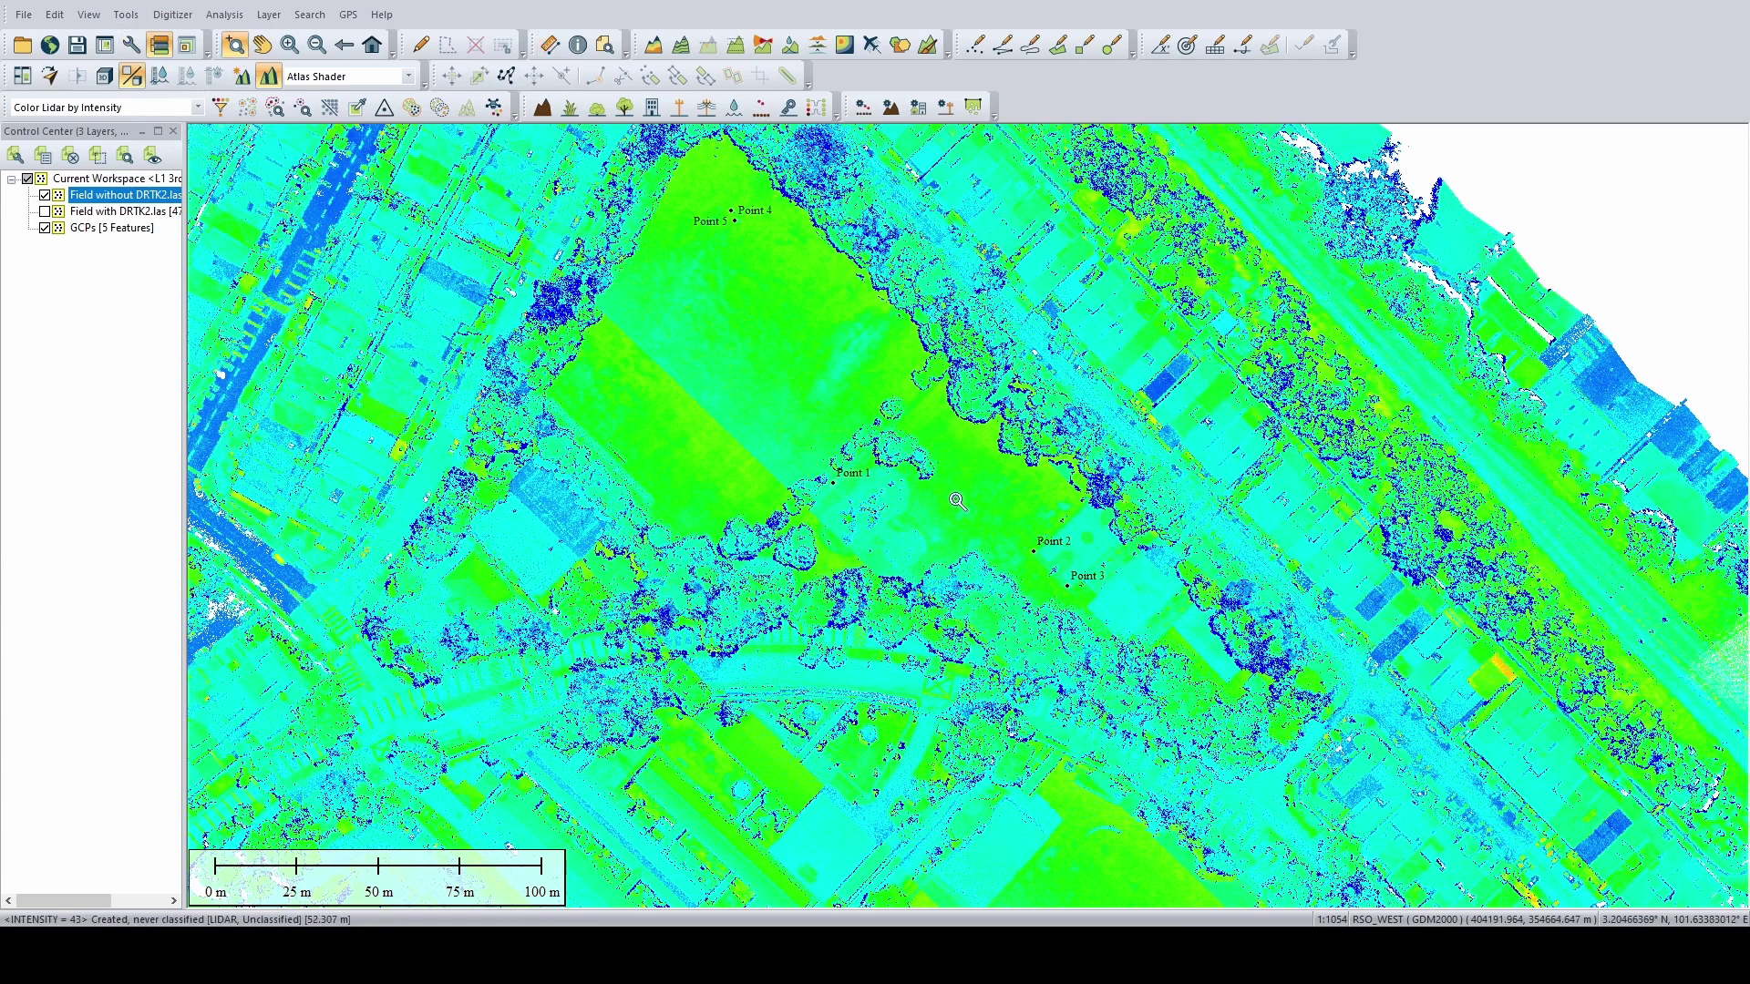
{"action": "left_click_drag", "start_coordinate": [873, 466], "coordinate": [1151, 666]}
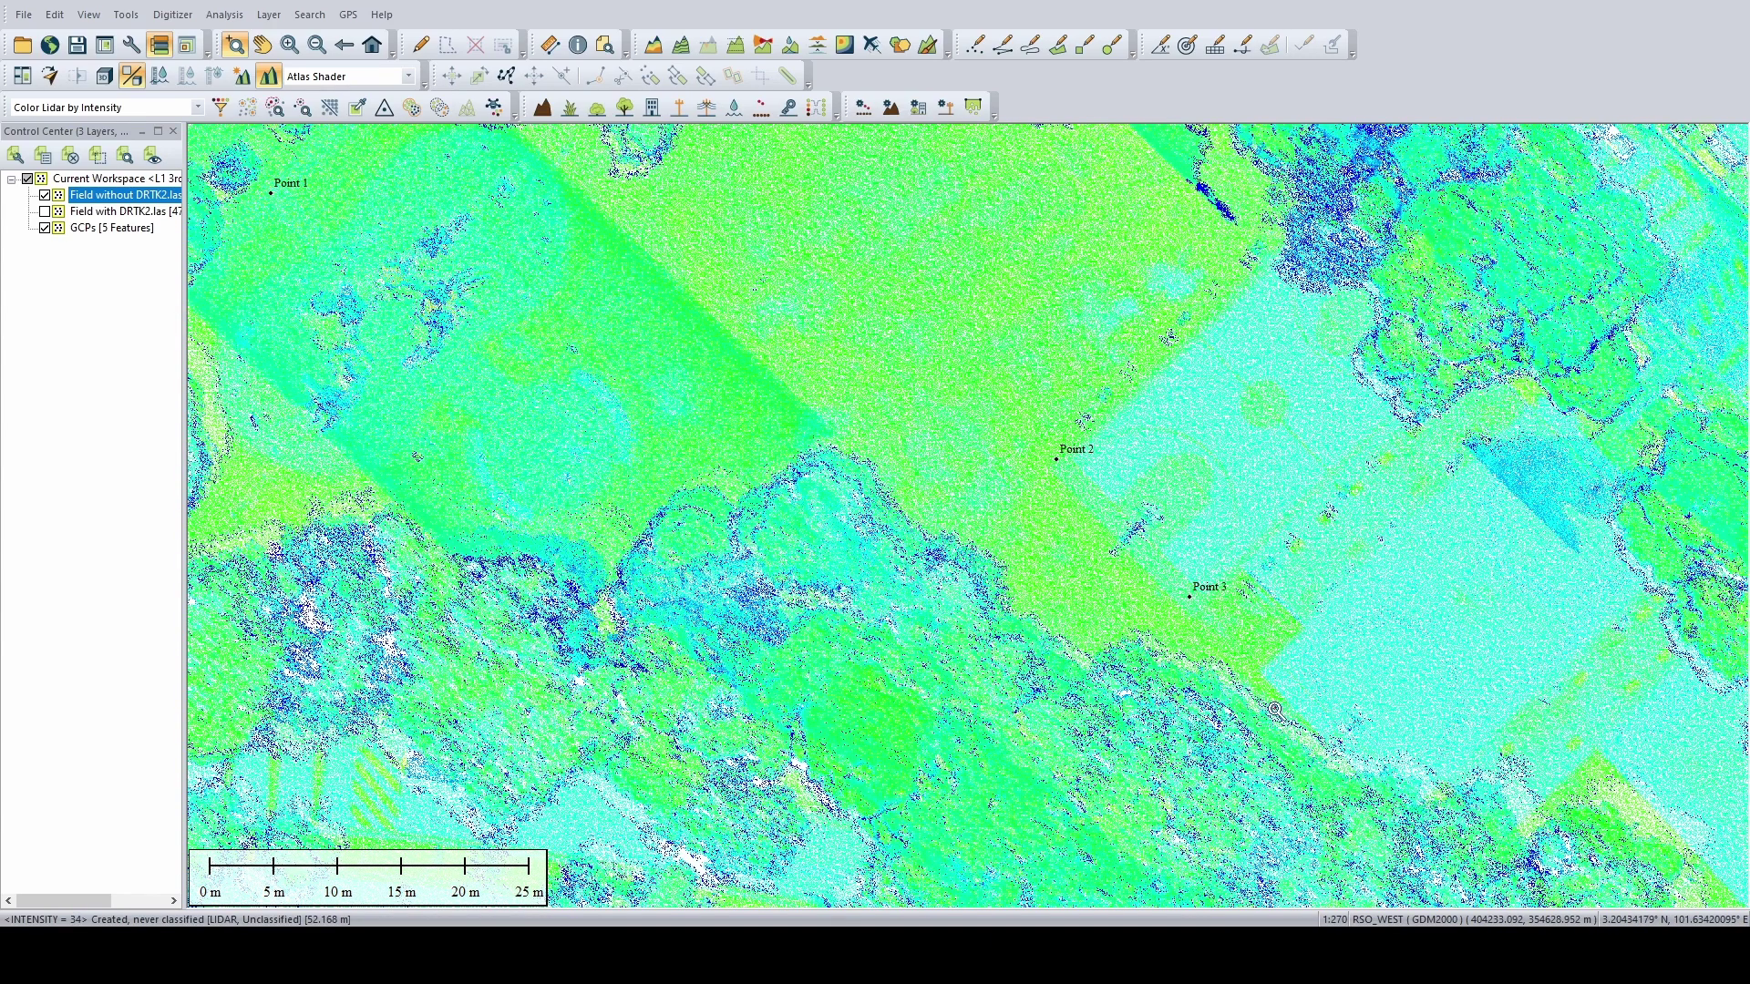
{"action": "scroll", "coordinate": [1274, 709], "scroll_direction": "up", "scroll_amount": 2}
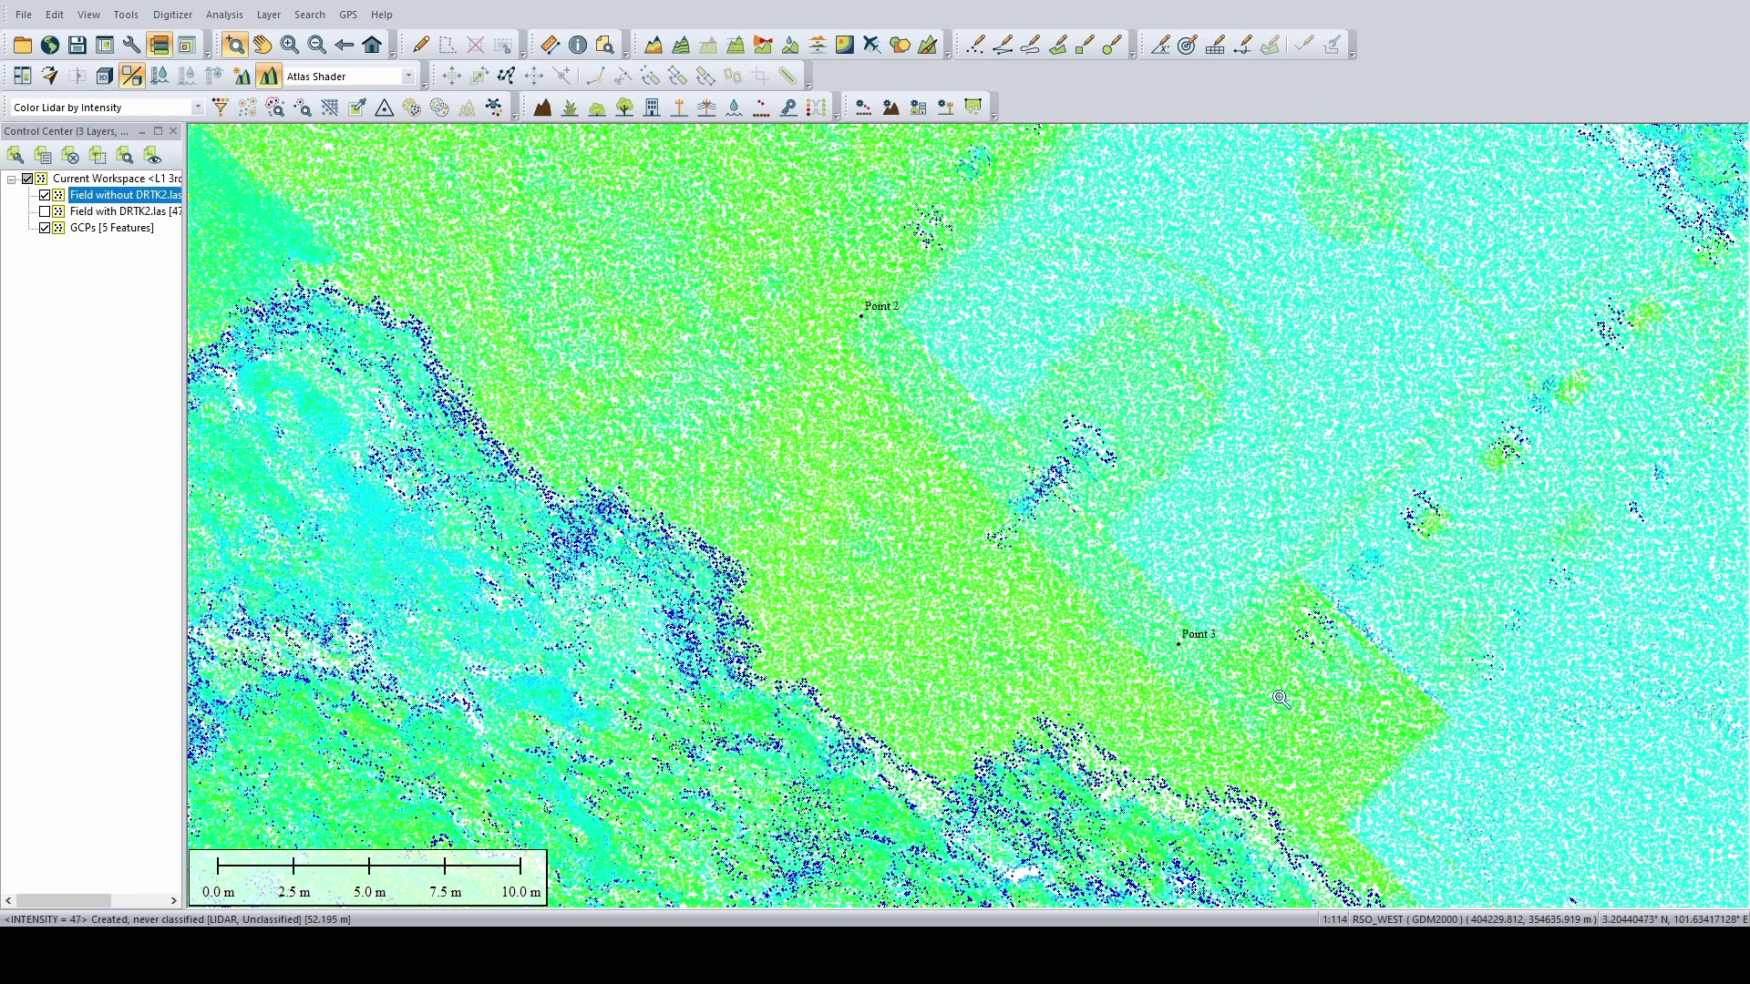
{"action": "left_click", "coordinate": [550, 45]}
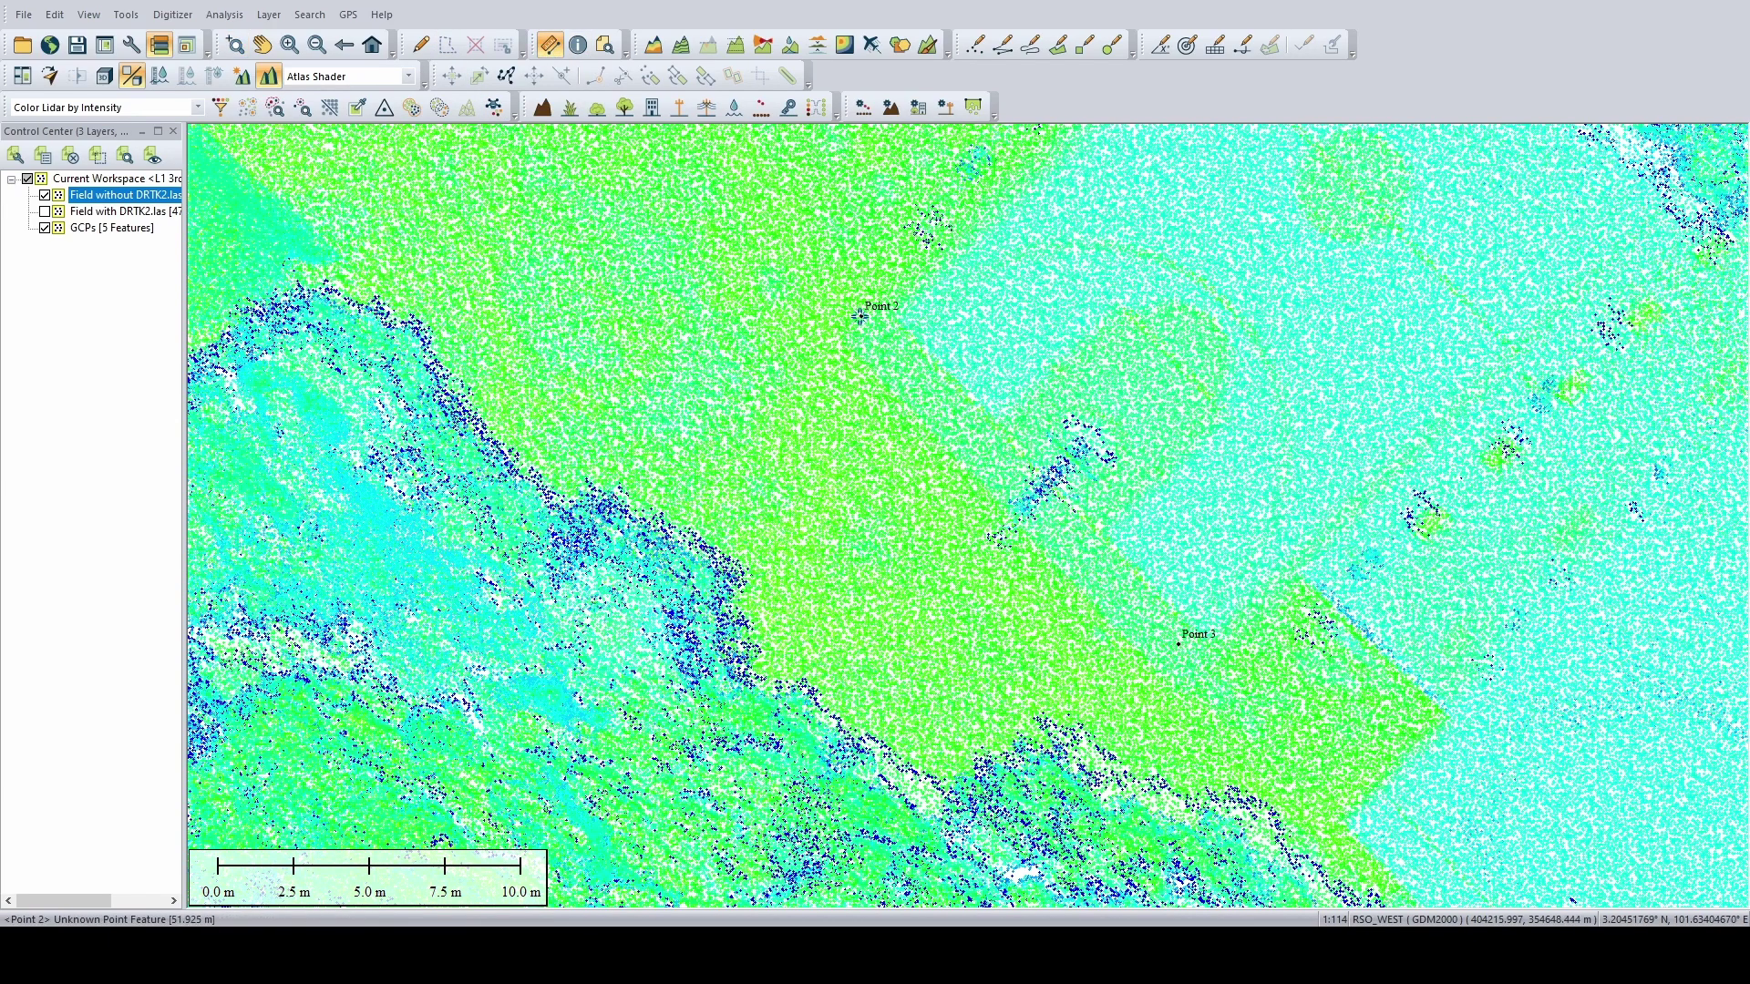
{"action": "left_click", "coordinate": [861, 316]}
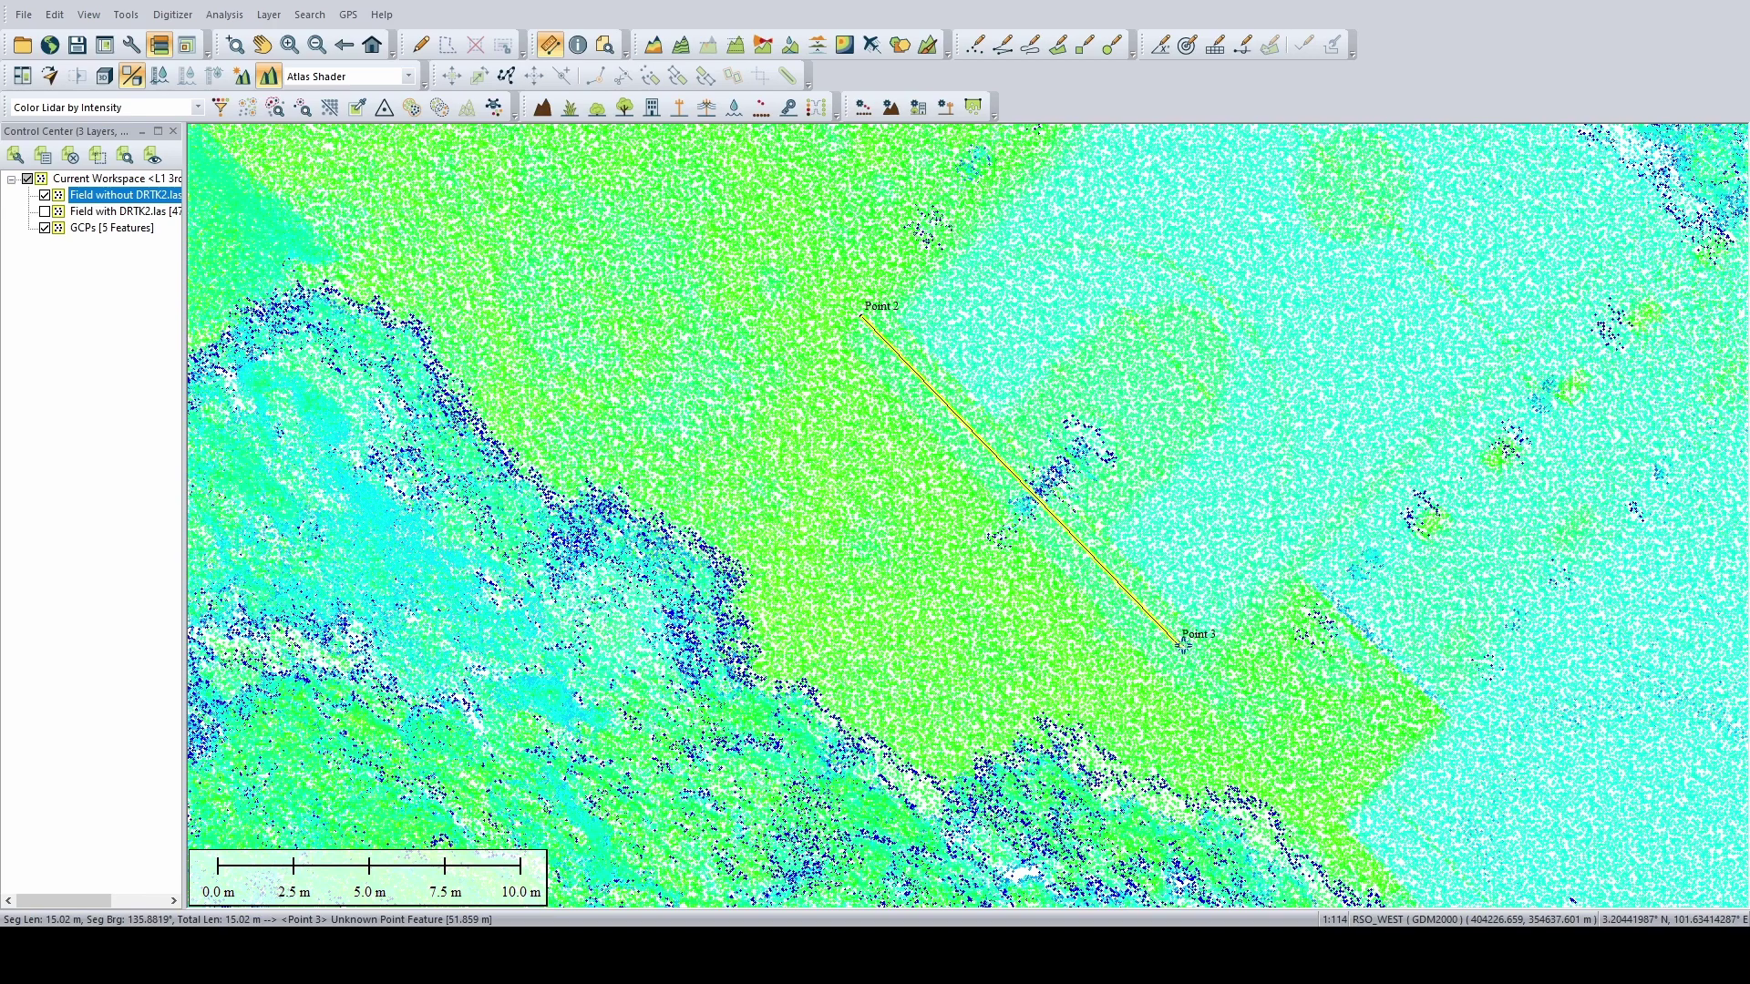
{"action": "key", "text": "Escape"}
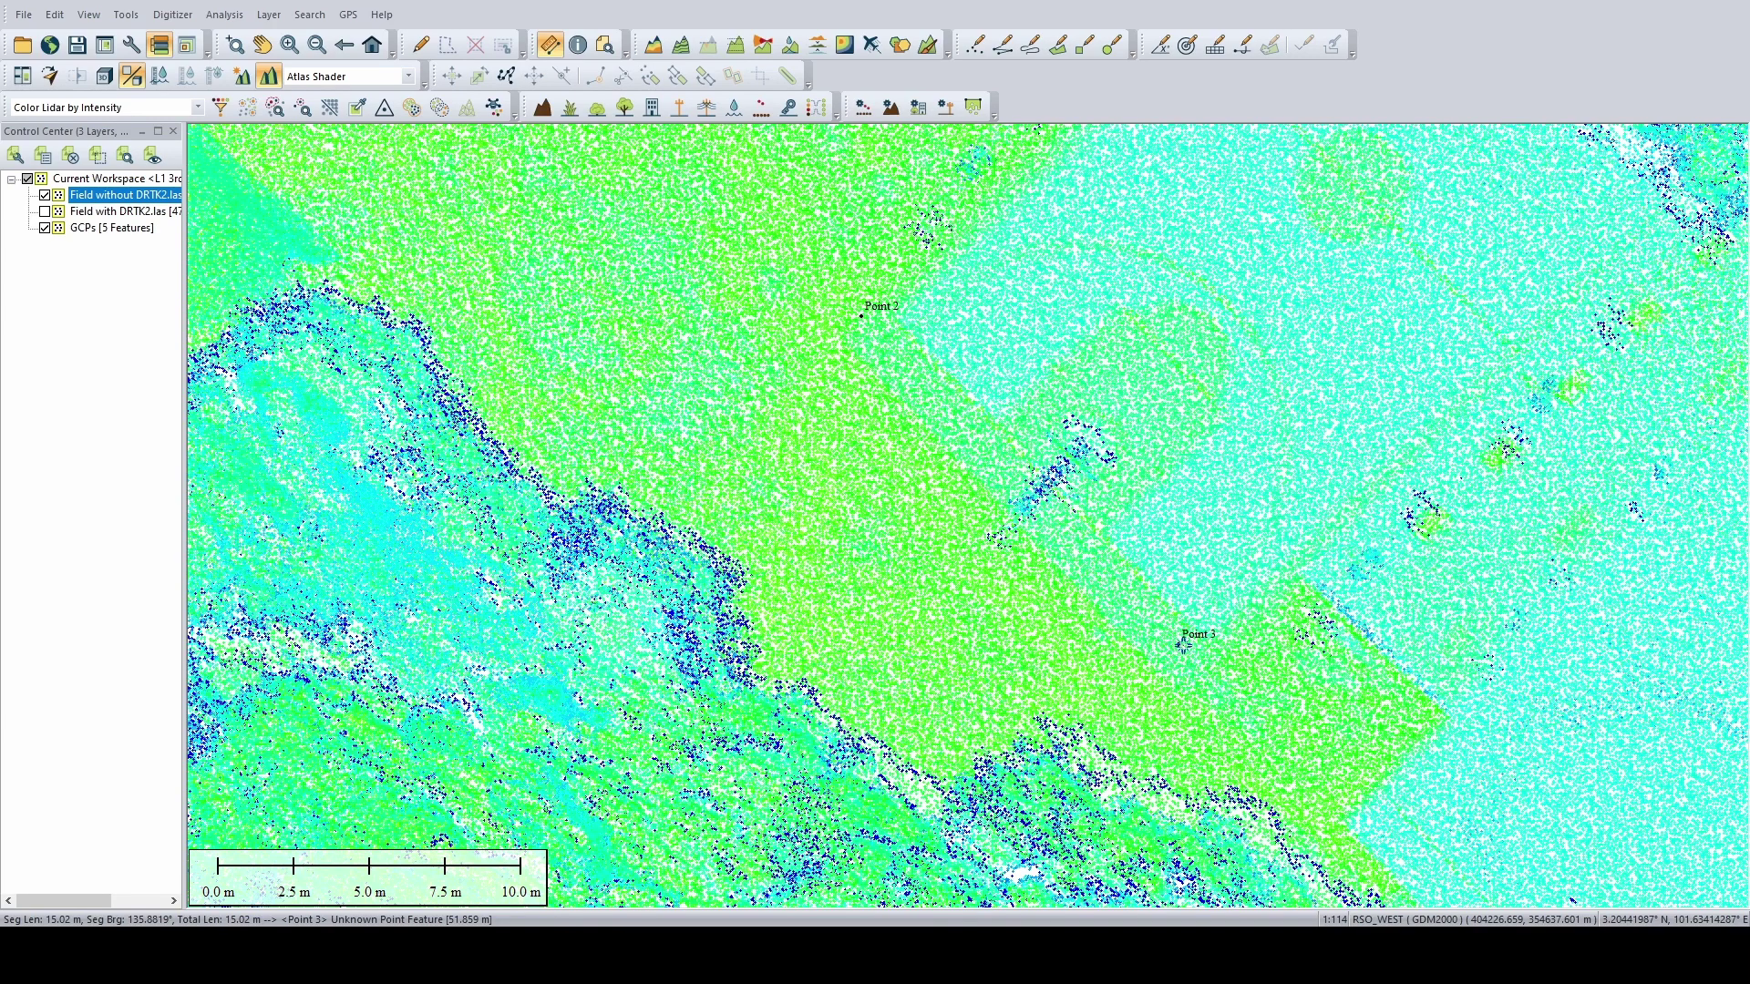